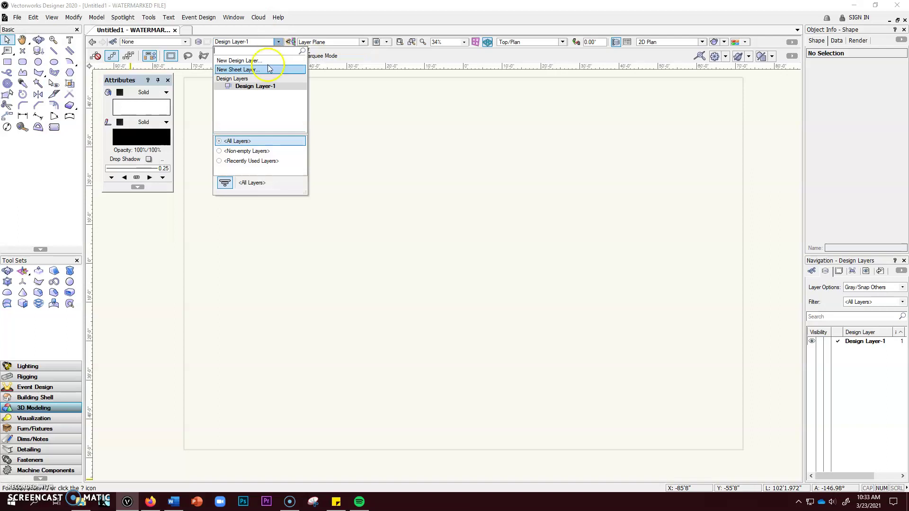
- Create a new design layer named Theatre
{"action": "left_click", "coordinate": [243, 61]}
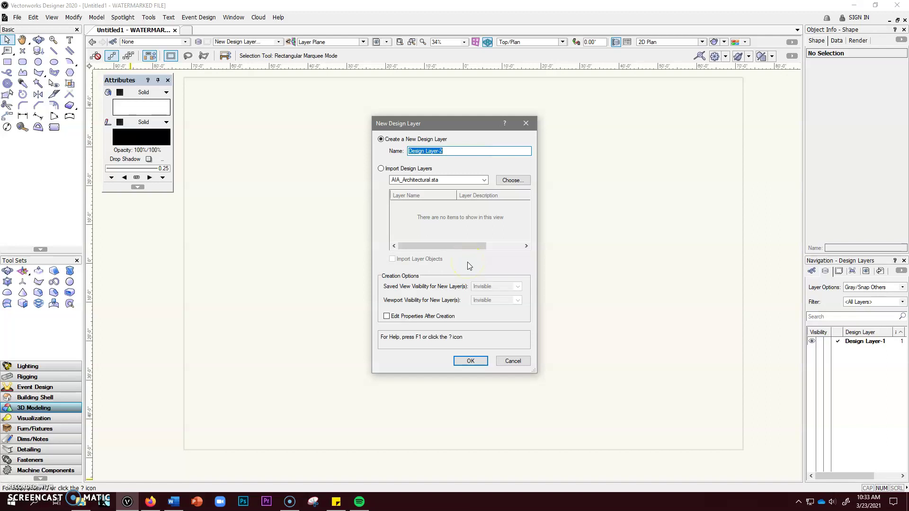
{"action": "type", "text": "Theatre"}
{"action": "left_click", "coordinate": [471, 361]}
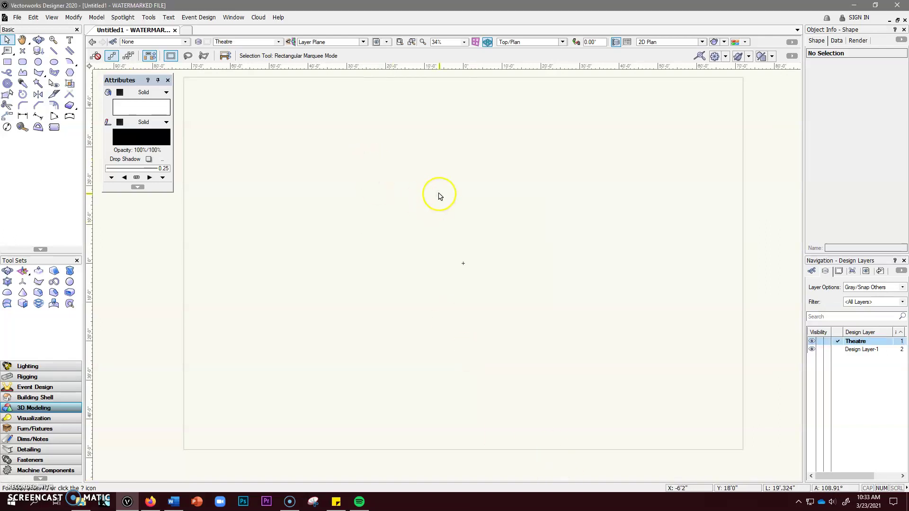
- Set the Theatre layer's scale to the imperial 1/2" option, applied to this layer only
{"action": "right_click", "coordinate": [439, 196]}
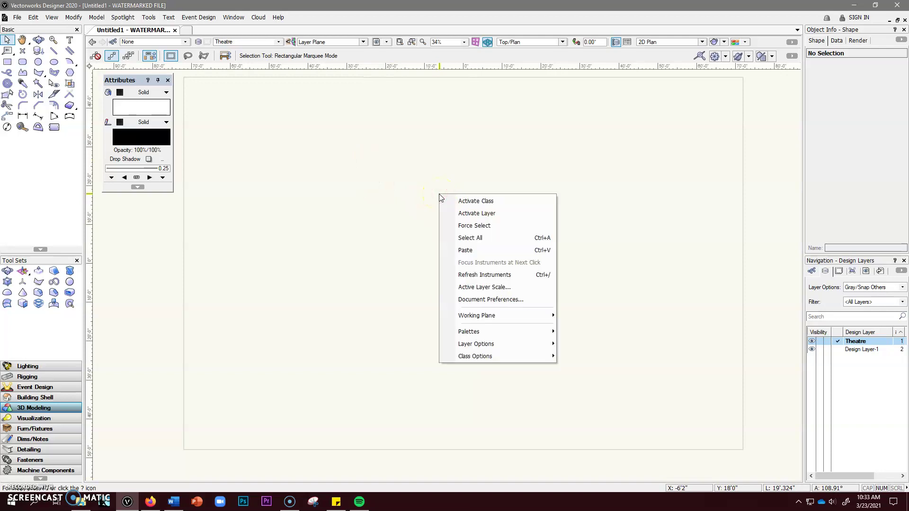
{"action": "left_click", "coordinate": [482, 287]}
{"action": "left_click", "coordinate": [385, 189]}
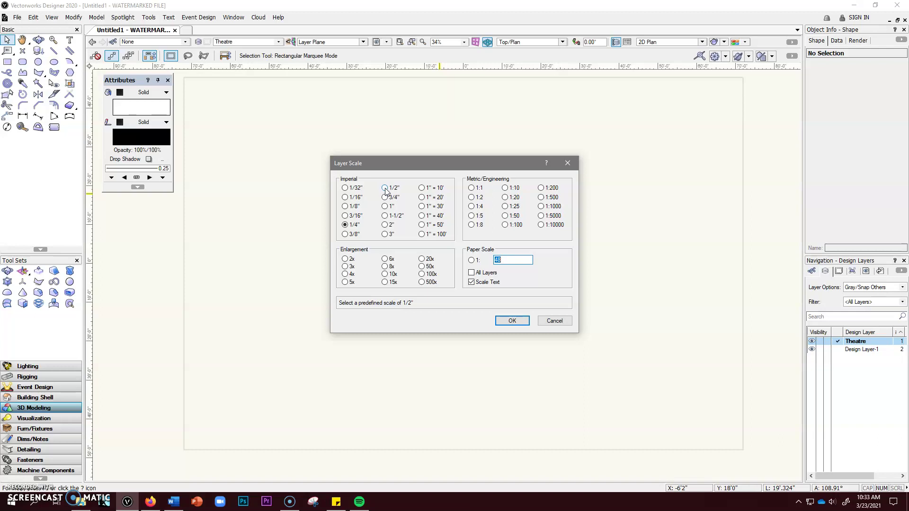
{"action": "left_click", "coordinate": [384, 188]}
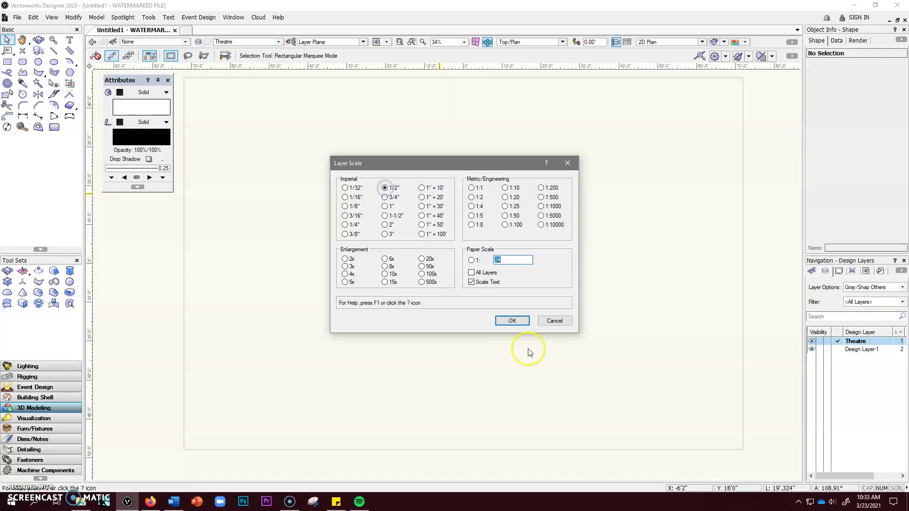
{"action": "left_click", "coordinate": [519, 324]}
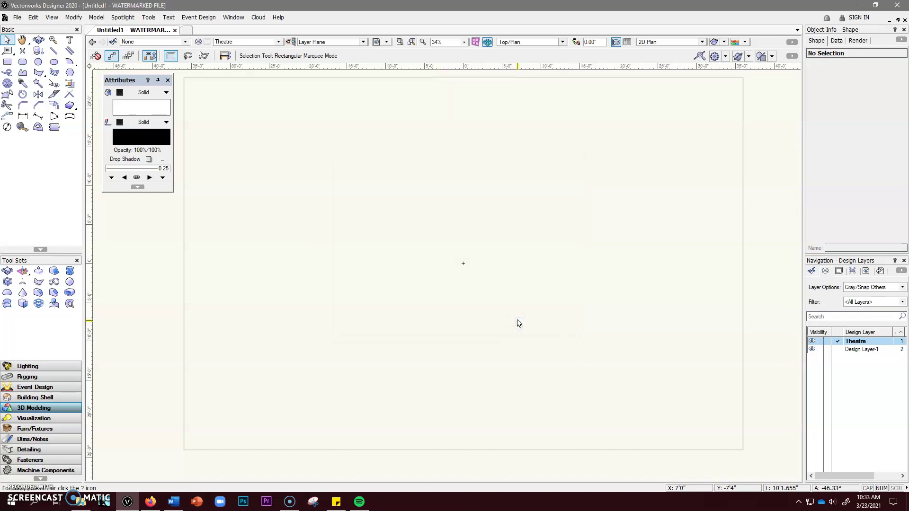
{"action": "left_click", "coordinate": [281, 105]}
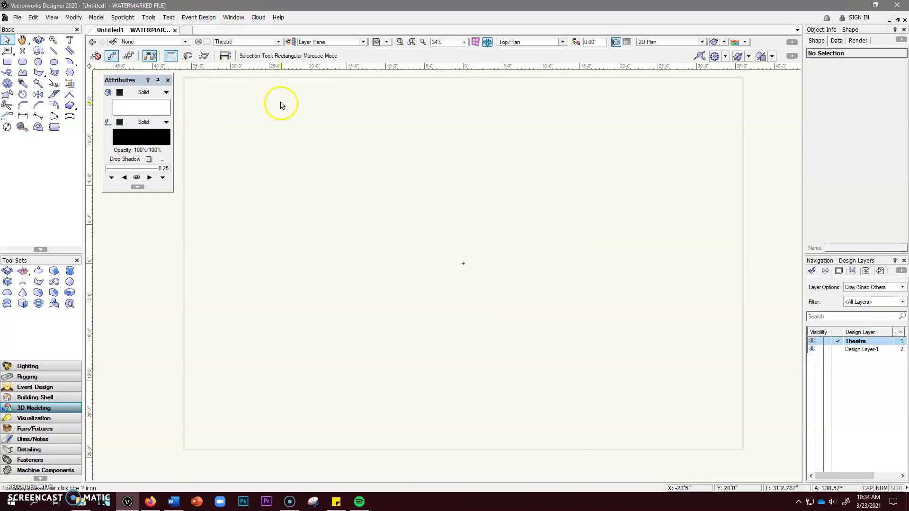
- Create another design layer named SET
{"action": "left_click", "coordinate": [278, 42]}
{"action": "left_click", "coordinate": [277, 50]}
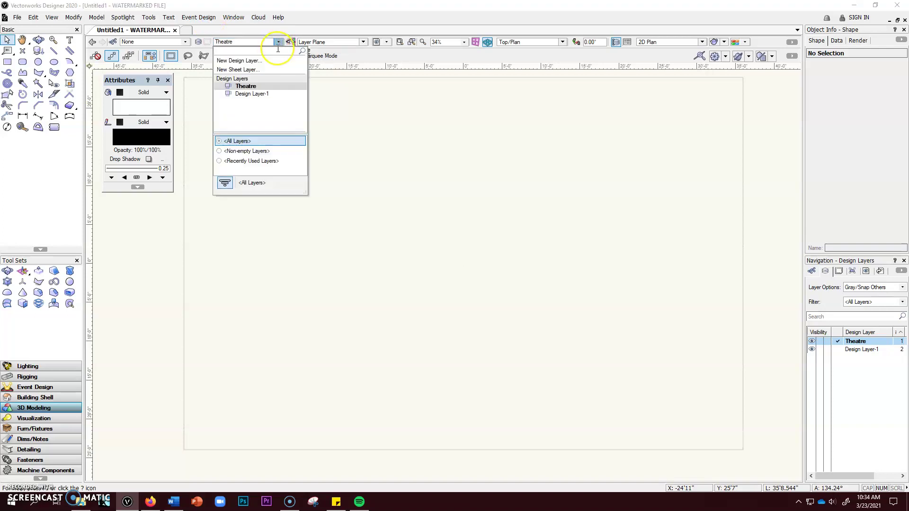
{"action": "left_click", "coordinate": [264, 61]}
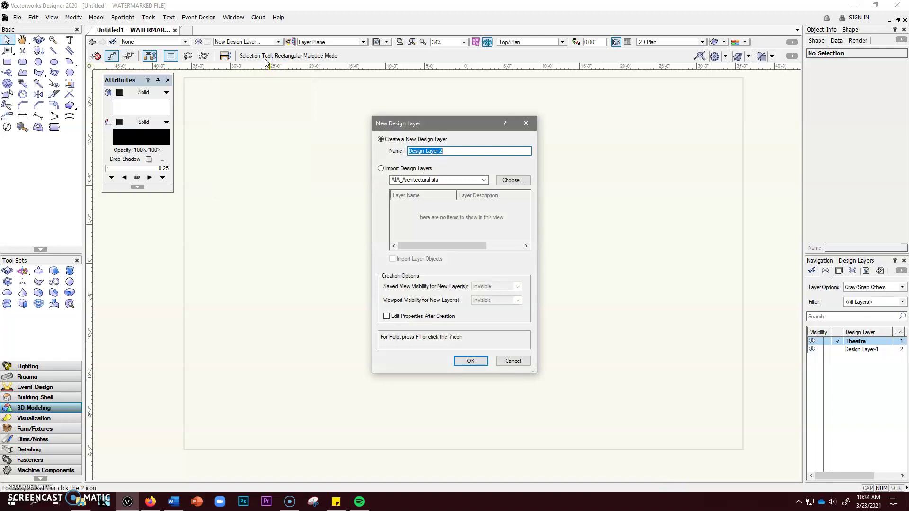
{"action": "type", "text": "SET"}
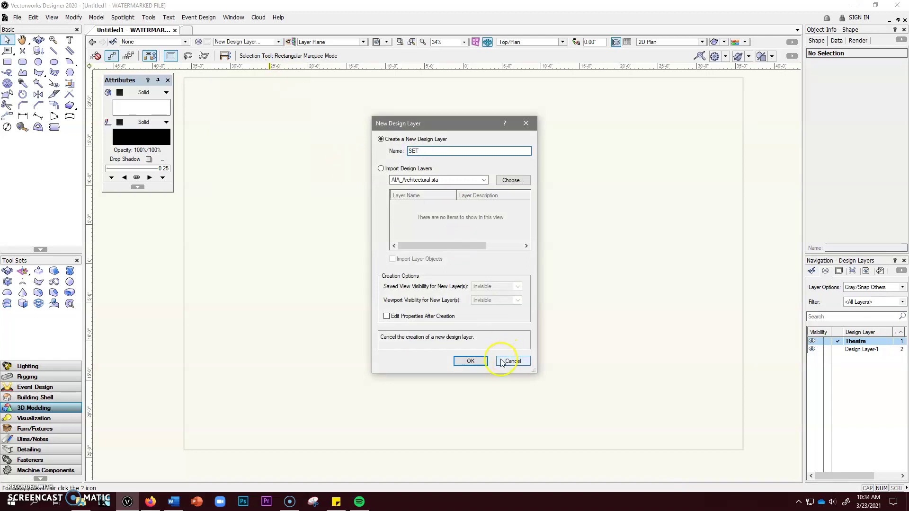
{"action": "left_click", "coordinate": [473, 361]}
- Set the active layer scale of the SET layer to imperial 1/2"
{"action": "right_click", "coordinate": [449, 269]}
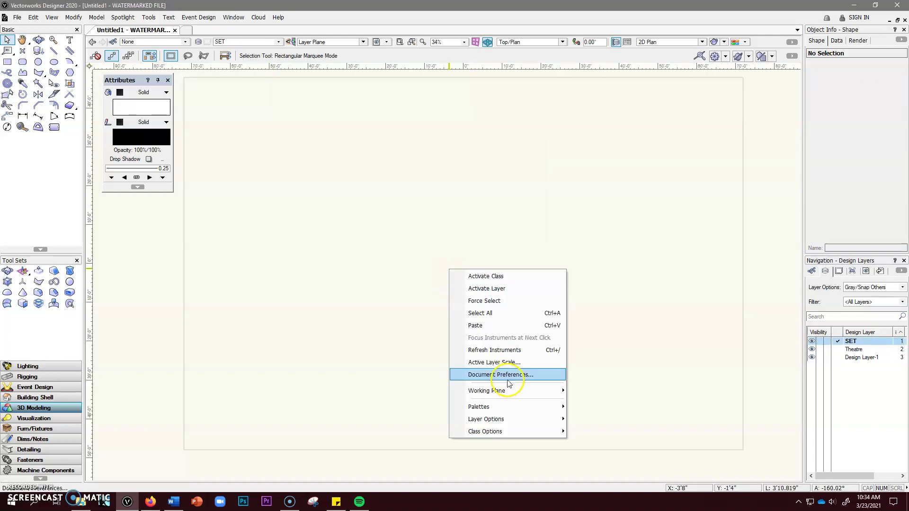
{"action": "left_click", "coordinate": [499, 363]}
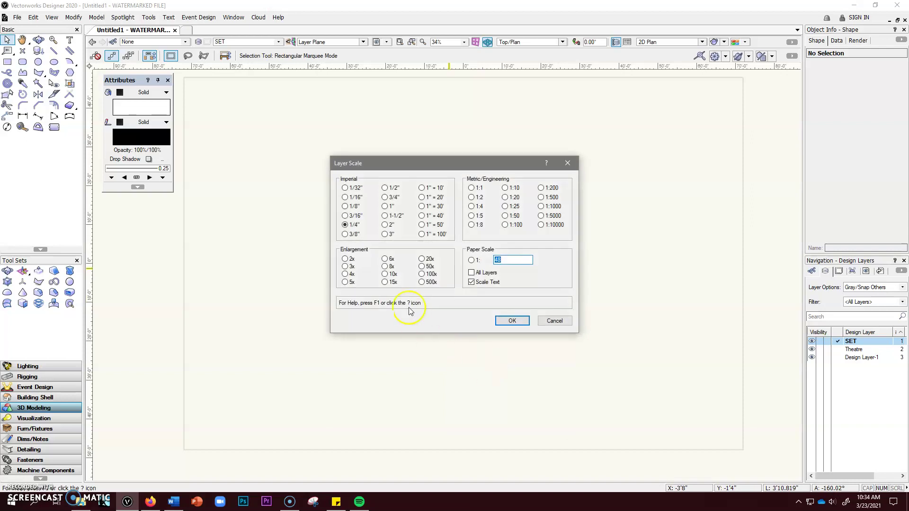
{"action": "left_click", "coordinate": [384, 189]}
{"action": "left_click", "coordinate": [515, 321]}
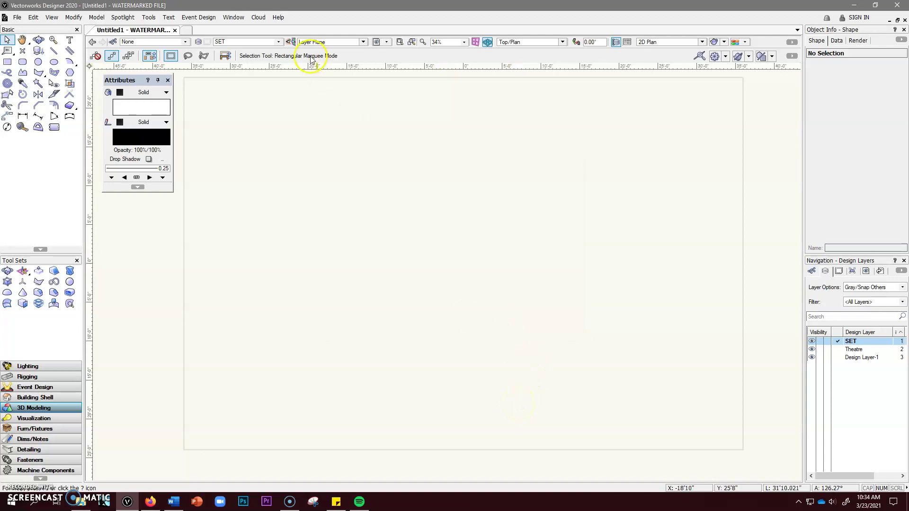
- Add a new design layer named FOCUS POINTS
{"action": "left_click", "coordinate": [278, 43]}
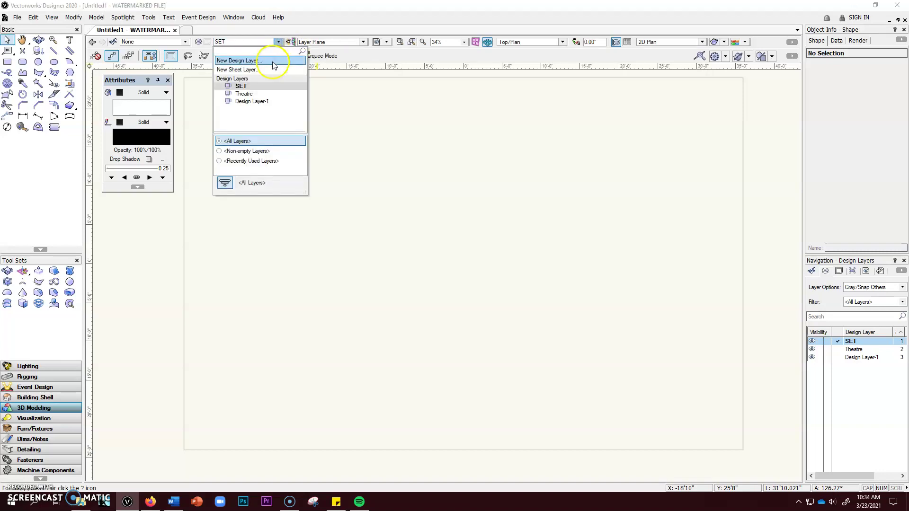
{"action": "left_click", "coordinate": [273, 62]}
{"action": "type", "text": "FOCUS POINTS"}
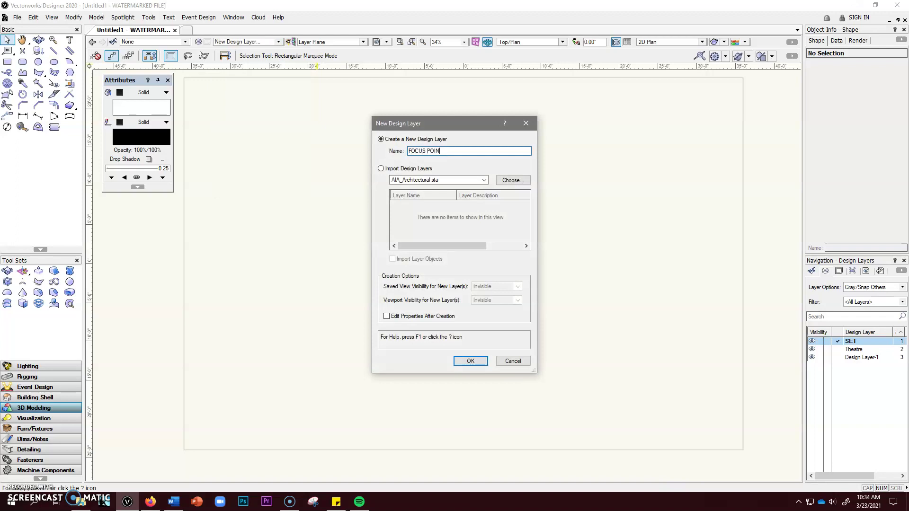
{"action": "left_click", "coordinate": [469, 361]}
- Change the FOCUS POINTS layer's scale to imperial 1/2"
{"action": "right_click", "coordinate": [463, 226]}
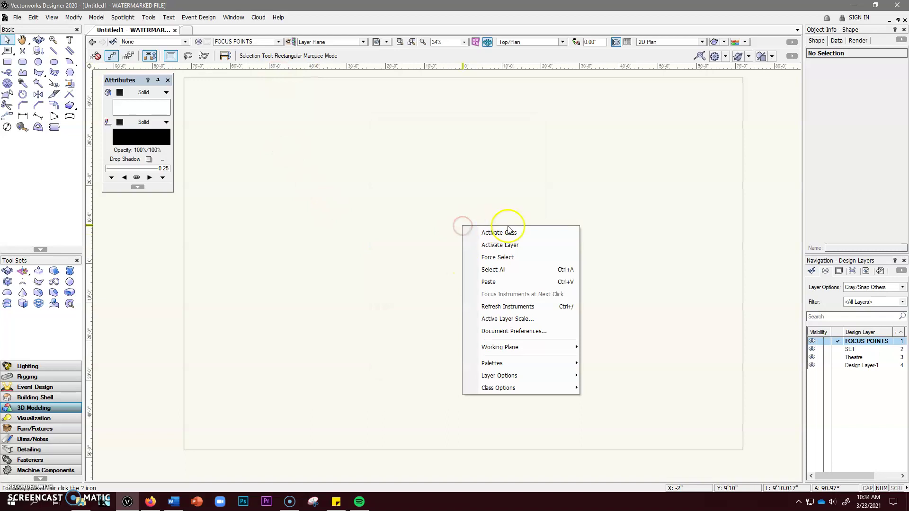
{"action": "left_click", "coordinate": [516, 319]}
{"action": "left_click", "coordinate": [385, 188]}
{"action": "left_click", "coordinate": [512, 320]}
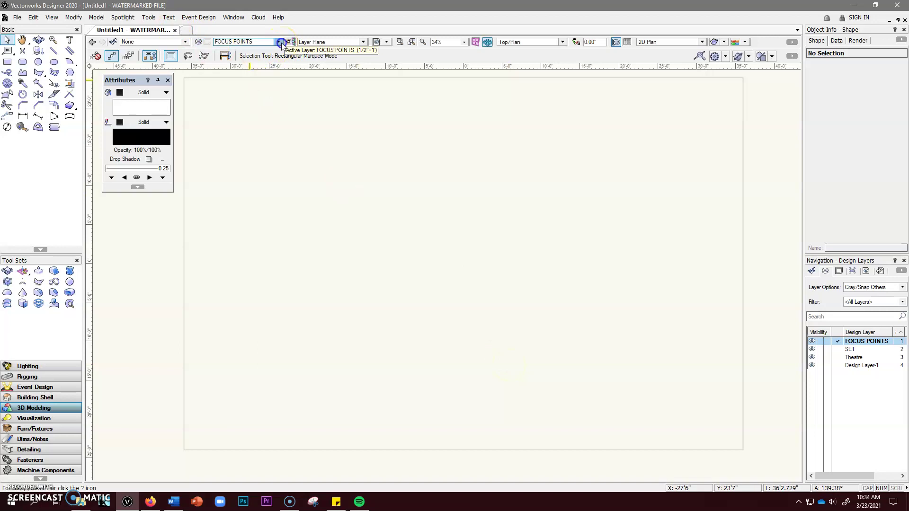
- Create a new design layer named POSITIONS
{"action": "left_click", "coordinate": [280, 42]}
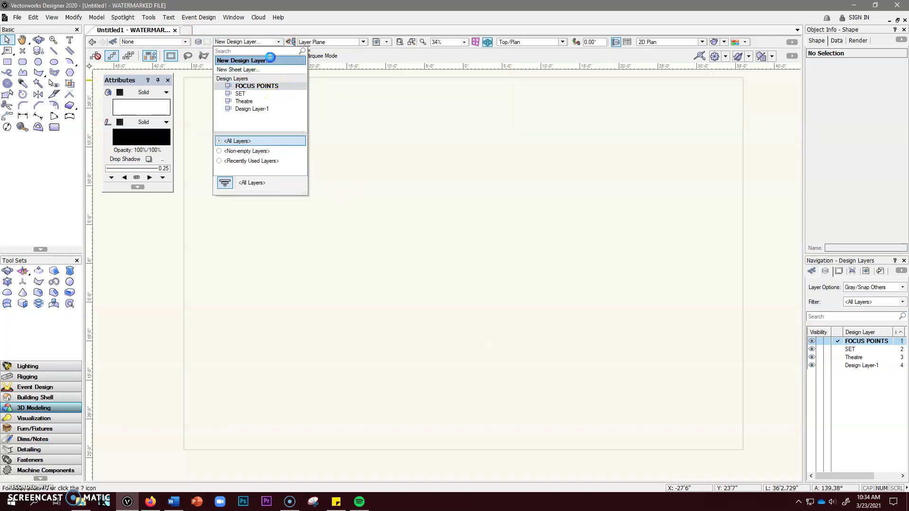
{"action": "left_click", "coordinate": [267, 60]}
{"action": "type", "text": "p"}
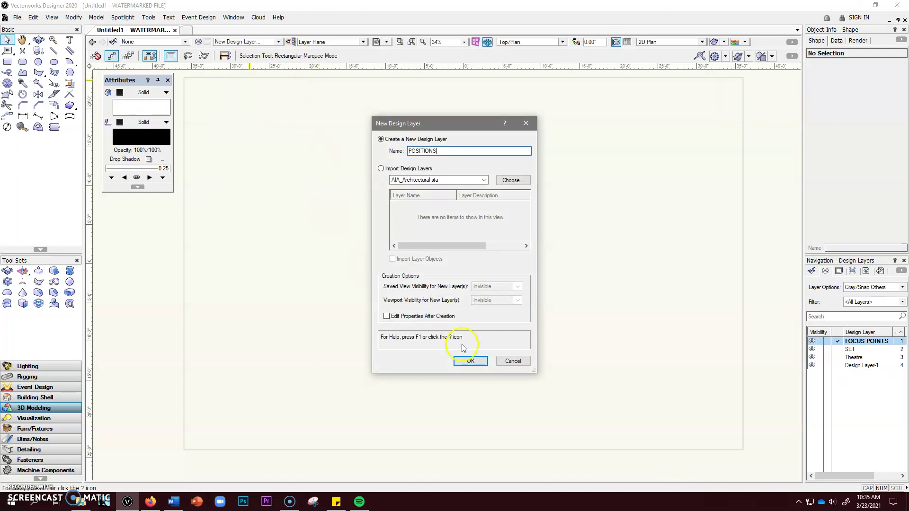
{"action": "left_click", "coordinate": [470, 360]}
- Set the scale of the active POSITIONS layer to imperial 1/2"
{"action": "right_click", "coordinate": [488, 250]}
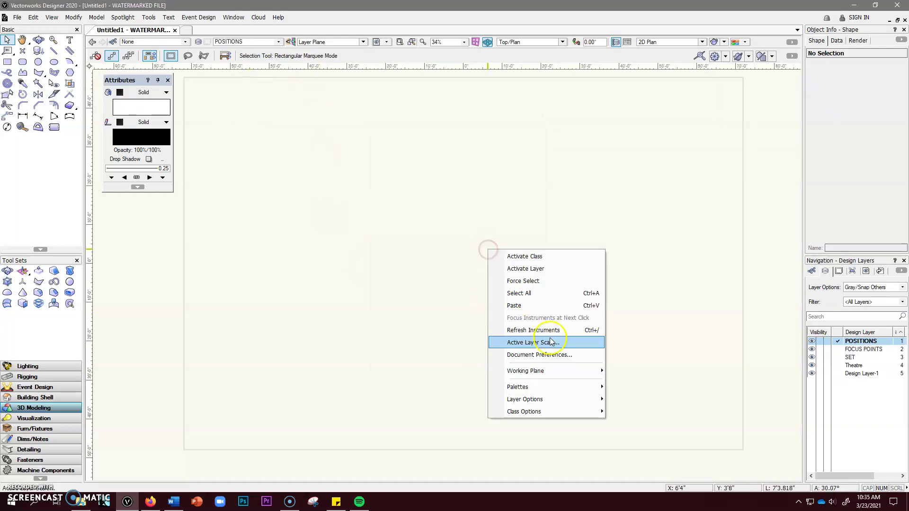
{"action": "left_click", "coordinate": [532, 343]}
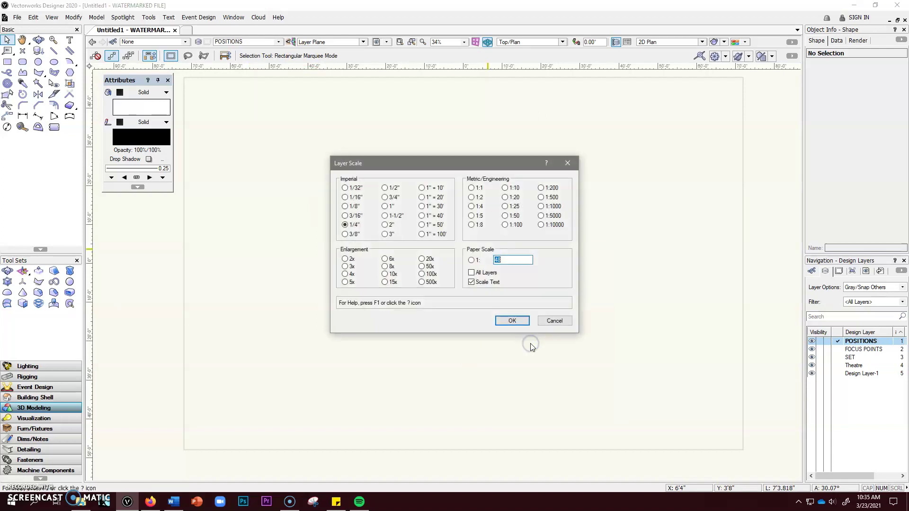
{"action": "left_click", "coordinate": [384, 188]}
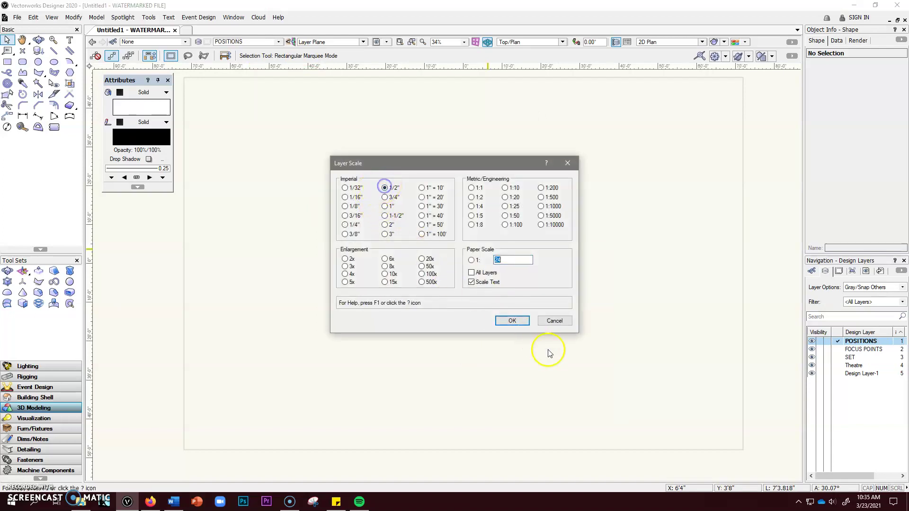
{"action": "left_click", "coordinate": [515, 321]}
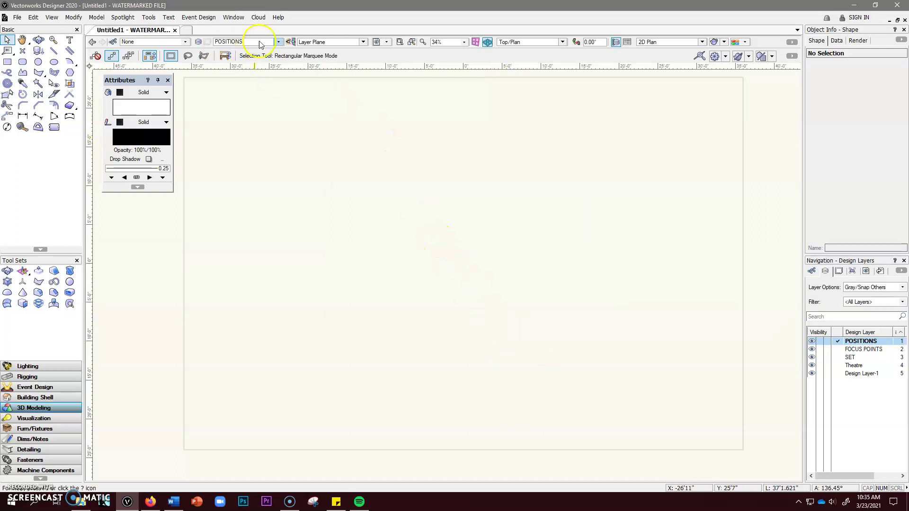
- Create a further design layer named INSTRUMENTS
{"action": "left_click", "coordinate": [279, 42]}
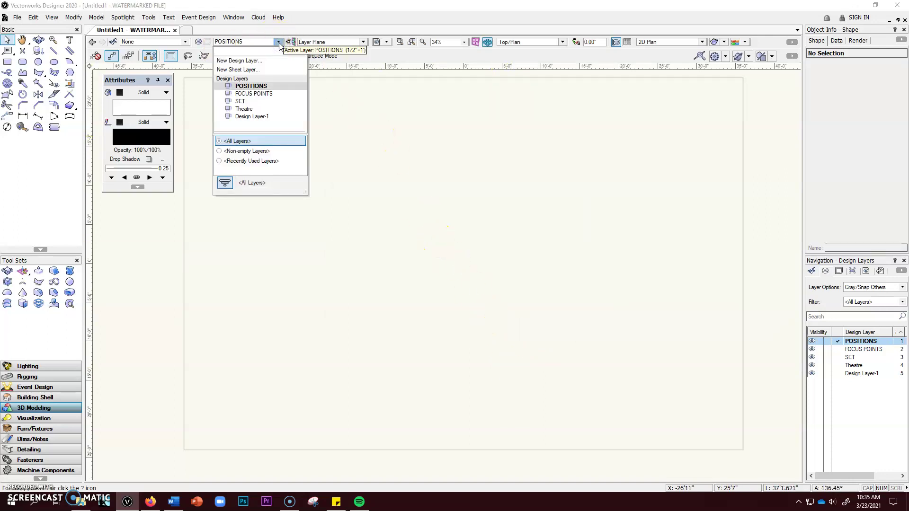
{"action": "left_click", "coordinate": [269, 61]}
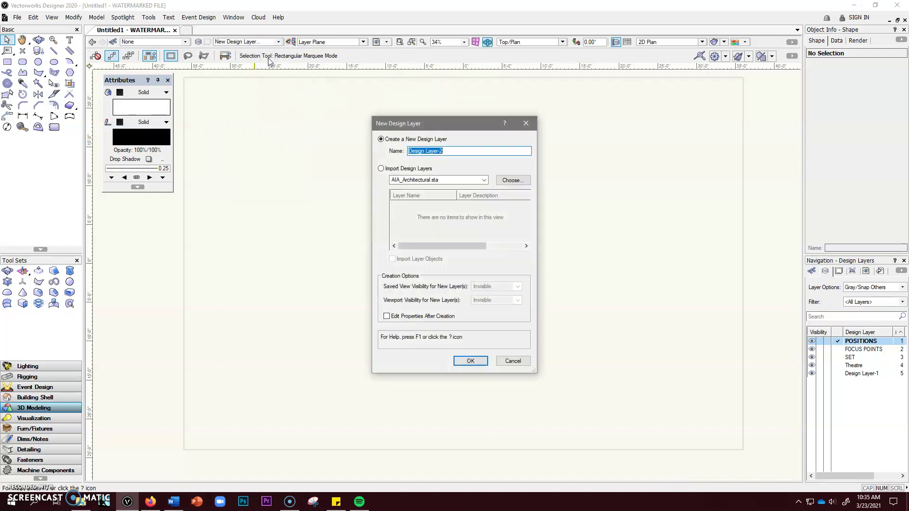
{"action": "type", "text": "in"}
{"action": "left_click", "coordinate": [470, 361]}
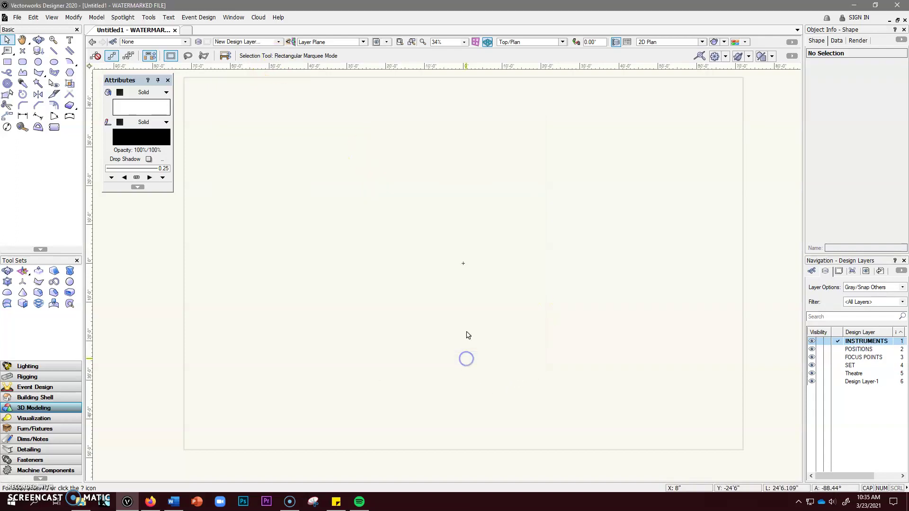
- Set the INSTRUMENTS layer's scale to imperial 1/2"
{"action": "right_click", "coordinate": [472, 190]}
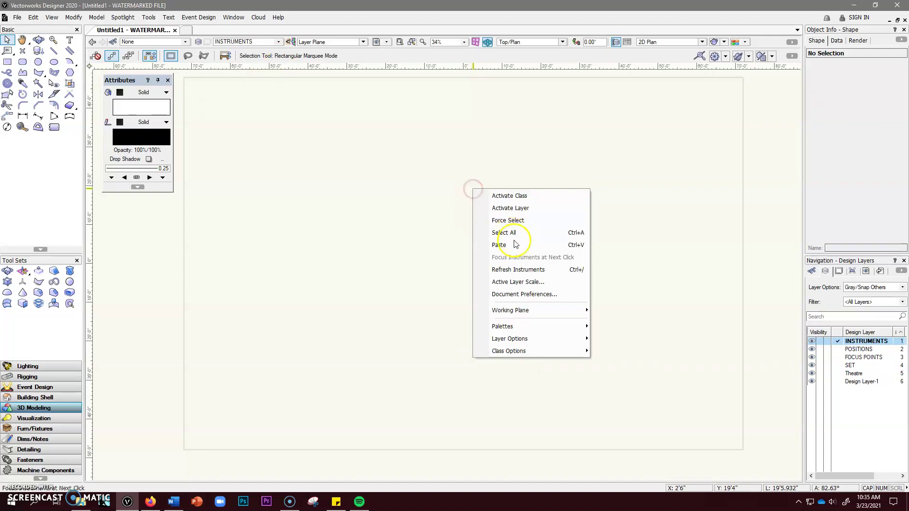
{"action": "left_click", "coordinate": [522, 284]}
{"action": "left_click", "coordinate": [385, 188]}
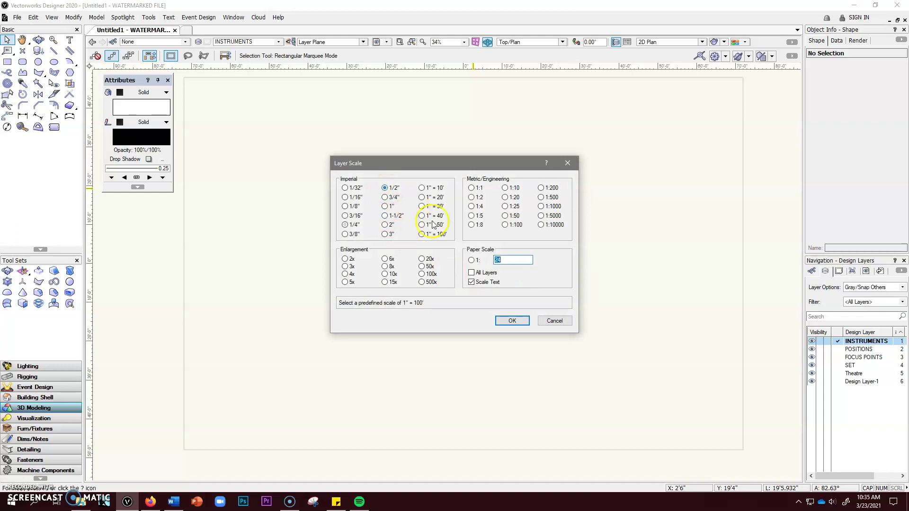
{"action": "left_click", "coordinate": [519, 321]}
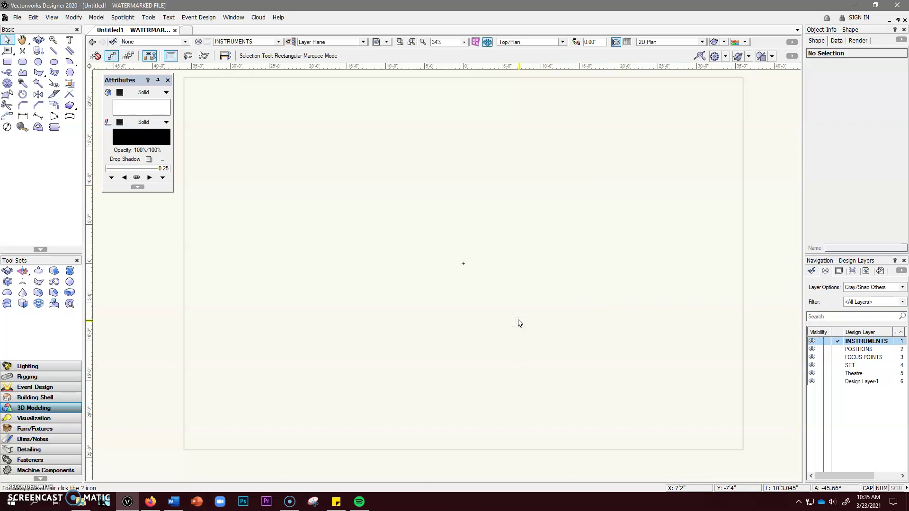
{"action": "left_click", "coordinate": [523, 349]}
{"action": "left_click", "coordinate": [275, 208]}
- Draw a vertical line about 17'6" long up from the origin and stretch its lower end downward to about 33'5" overall
{"action": "left_click", "coordinate": [54, 55]}
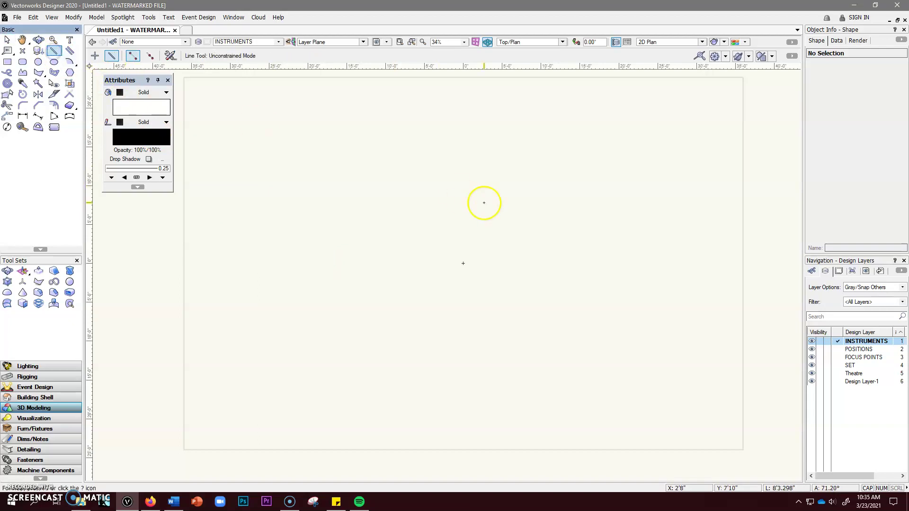
{"action": "left_click_drag", "start_coordinate": [463, 263], "coordinate": [463, 127]}
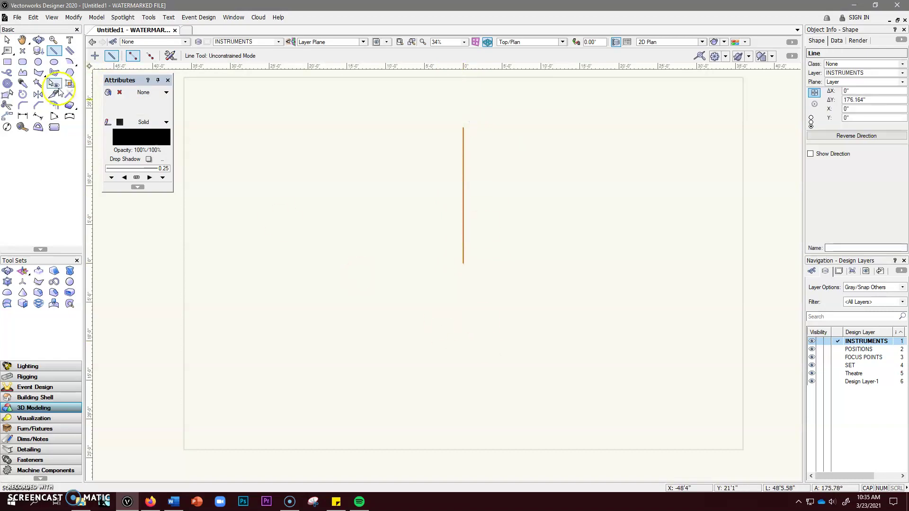
{"action": "left_click", "coordinate": [7, 39]}
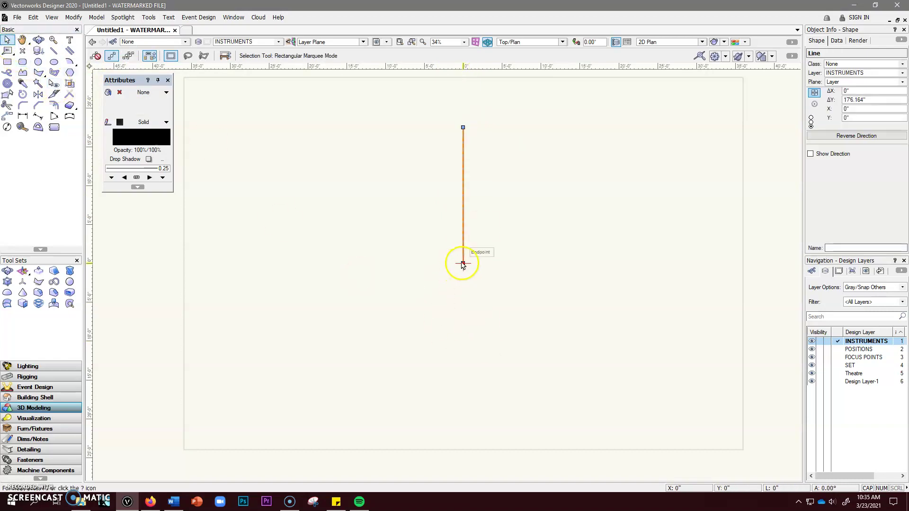
{"action": "left_click_drag", "start_coordinate": [463, 263], "coordinate": [462, 387]}
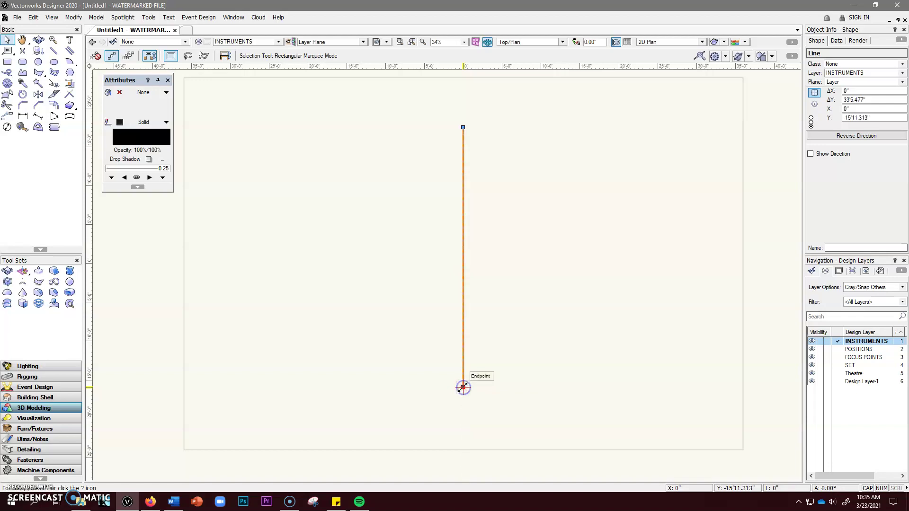
- Set the vertical line's pen colour to bright green from the Classic Vectorworks Colors palette
{"action": "left_click", "coordinate": [149, 140]}
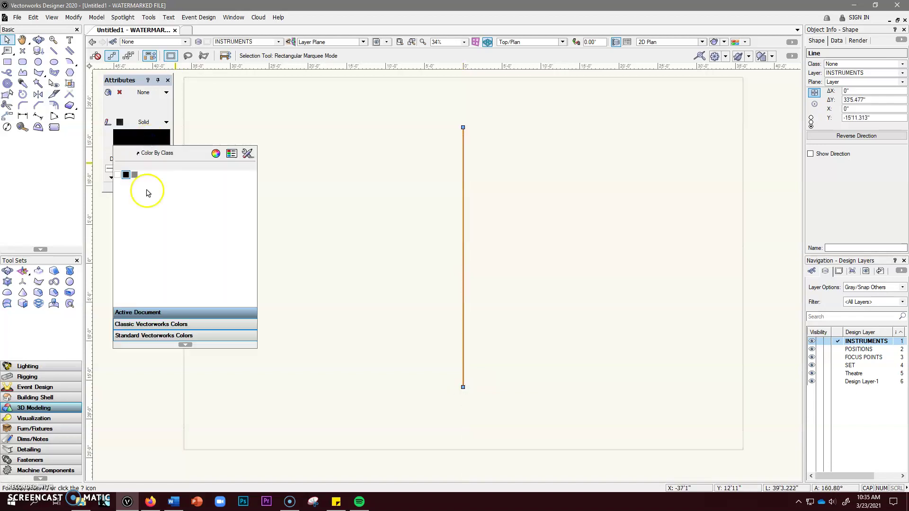
{"action": "left_click", "coordinate": [168, 323]}
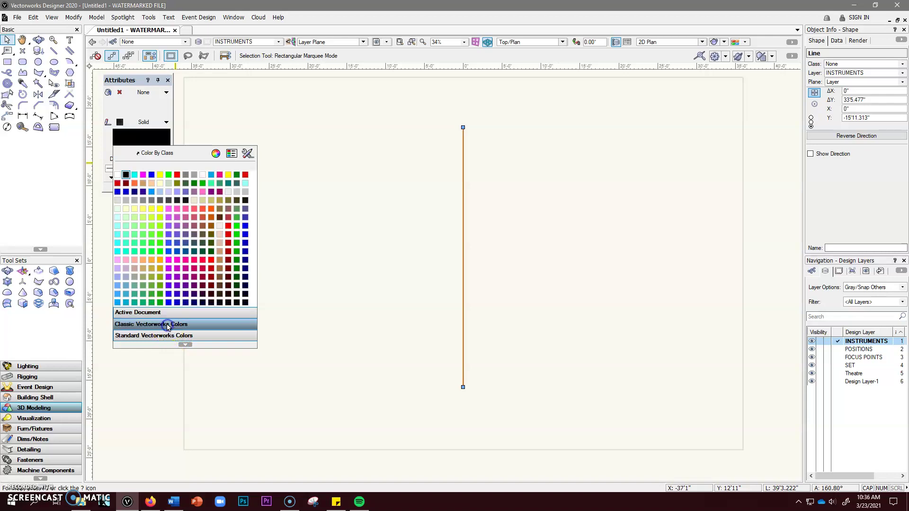
{"action": "left_click", "coordinate": [169, 175]}
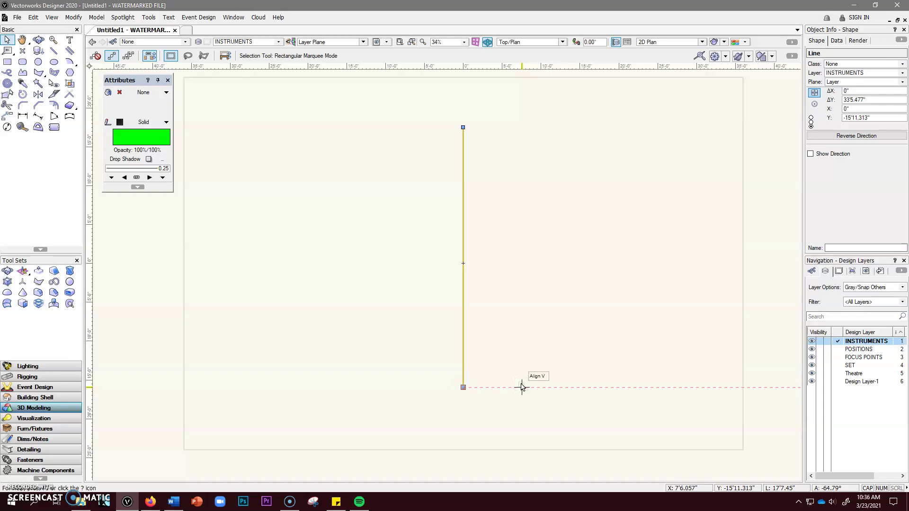
{"action": "left_click", "coordinate": [516, 367]}
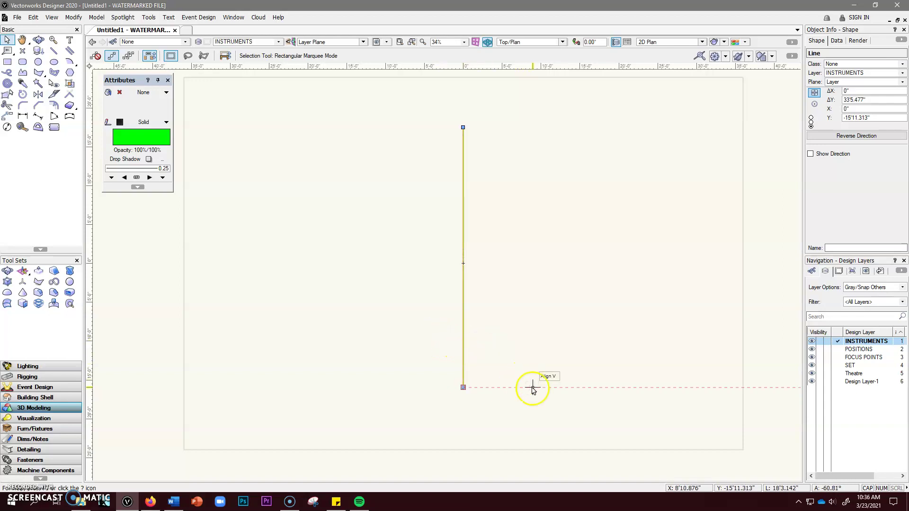
- Apply the ISO-02 Dashed line type to the green vertical line and close the Resource Manager
{"action": "left_click", "coordinate": [148, 123]}
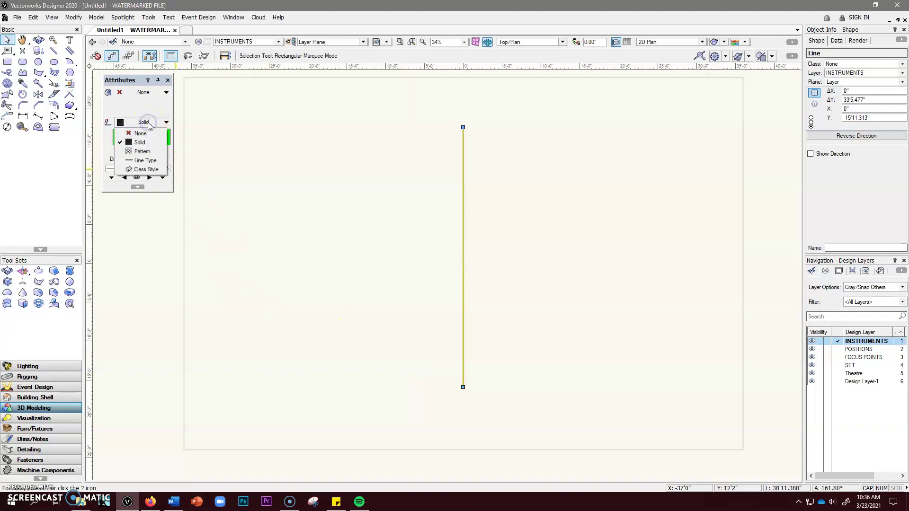
{"action": "left_click", "coordinate": [142, 160]}
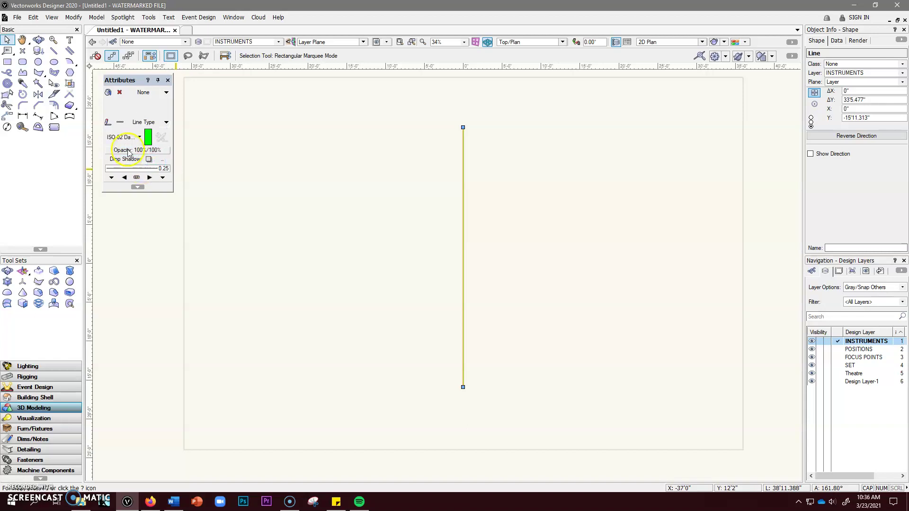
{"action": "left_click", "coordinate": [126, 138]}
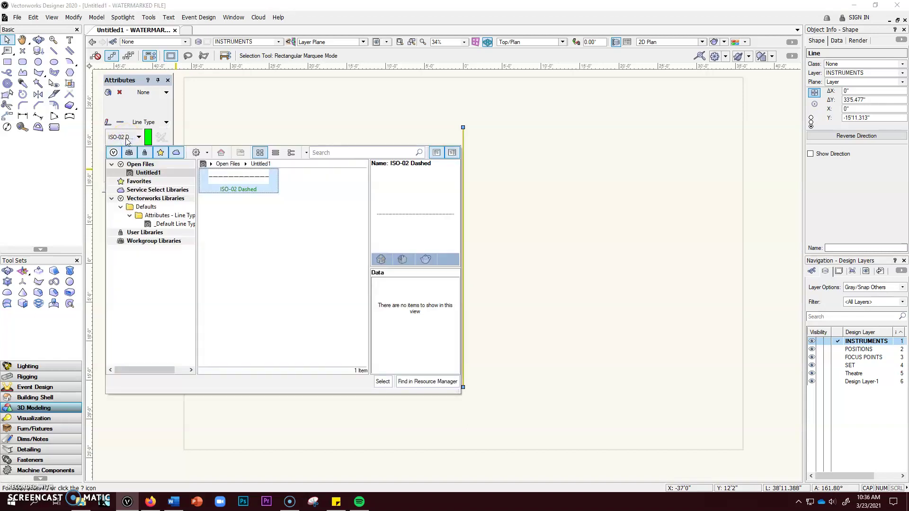
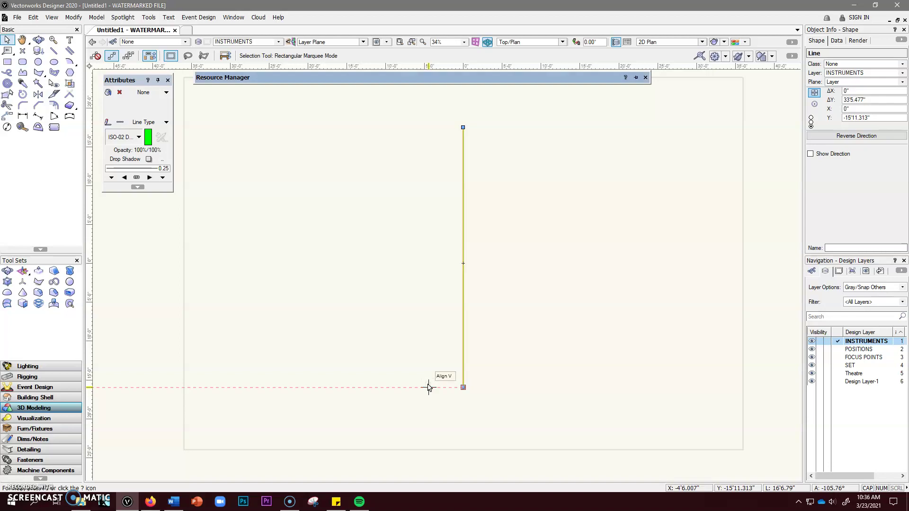
{"action": "mouse_move", "coordinate": [617, 76]}
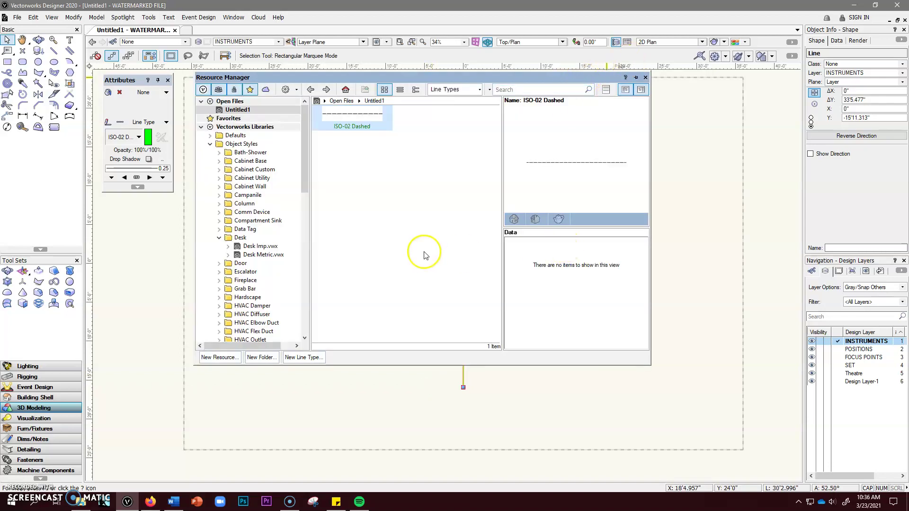
{"action": "left_click", "coordinate": [644, 79]}
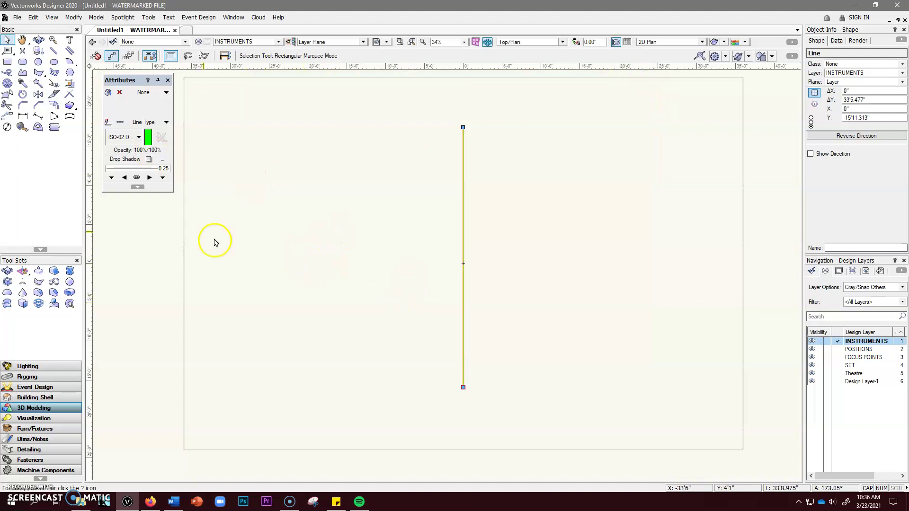
- Draw a horizontal line about 54'5" long across the lower part of the vertical line, at Y -7'7"
{"action": "left_click", "coordinate": [55, 51]}
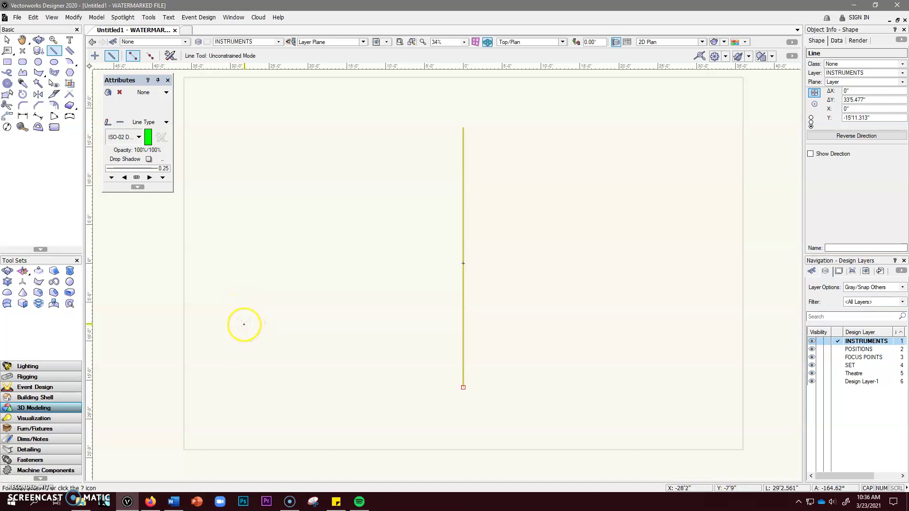
{"action": "left_click", "coordinate": [244, 322]}
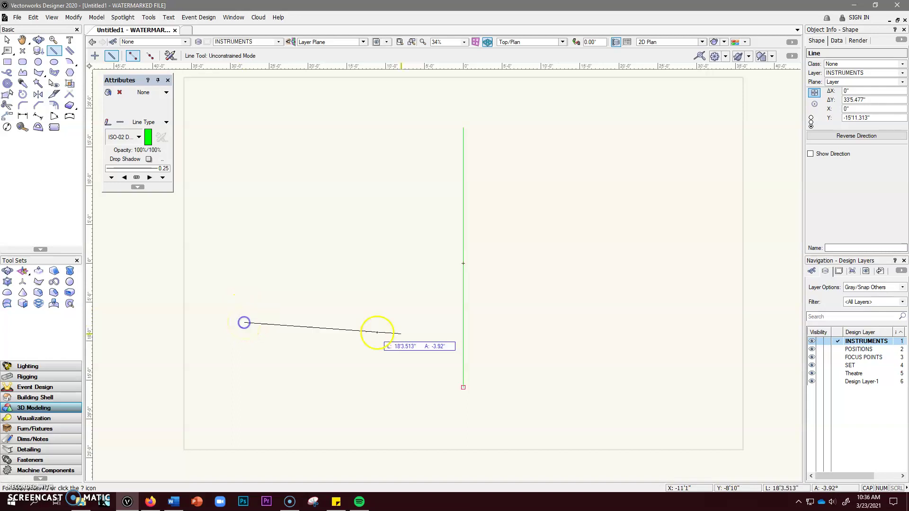
{"action": "left_click", "coordinate": [667, 322]}
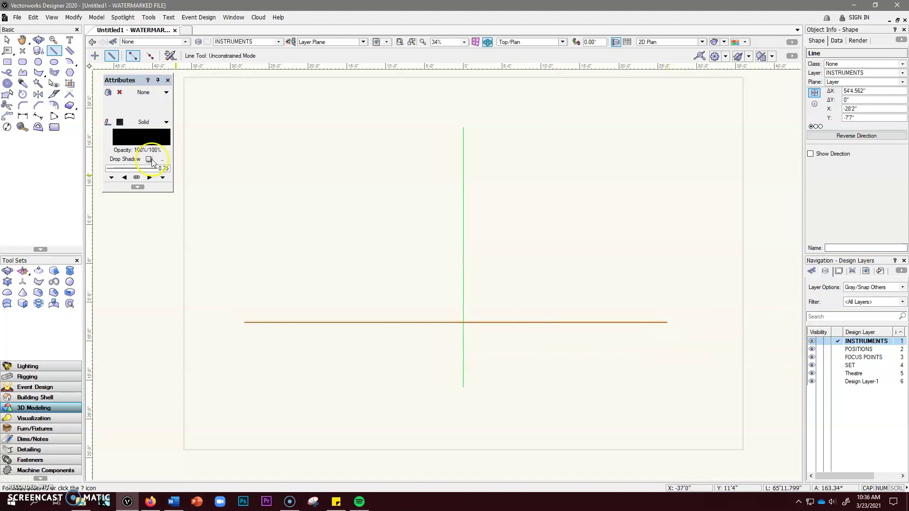
- Colour the horizontal line bright green and give it the ISO-02 Dashed line type
{"action": "left_click", "coordinate": [151, 141]}
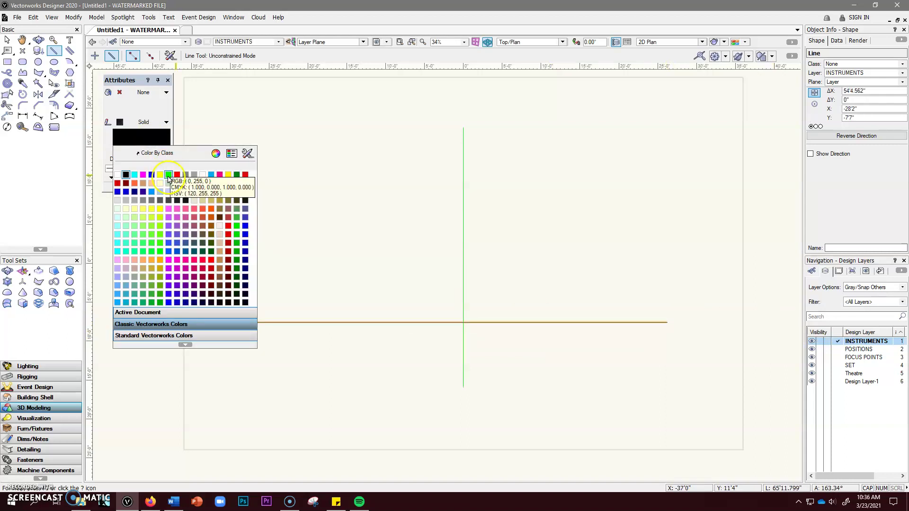
{"action": "left_click", "coordinate": [168, 177]}
{"action": "left_click", "coordinate": [134, 123]}
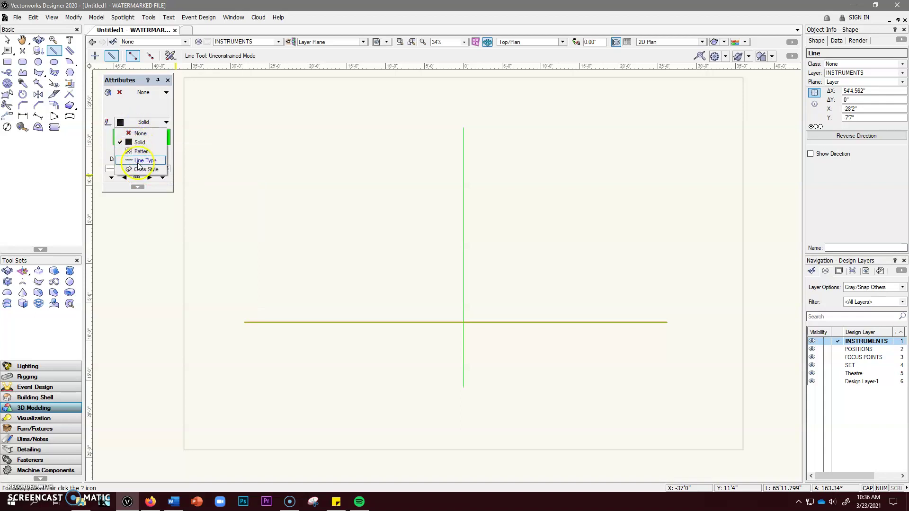
{"action": "left_click", "coordinate": [137, 163]}
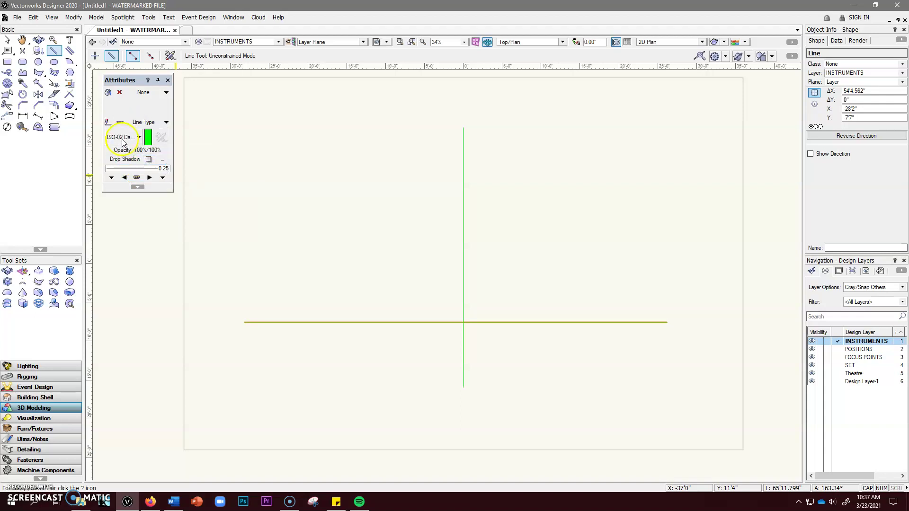
{"action": "left_click", "coordinate": [122, 141]}
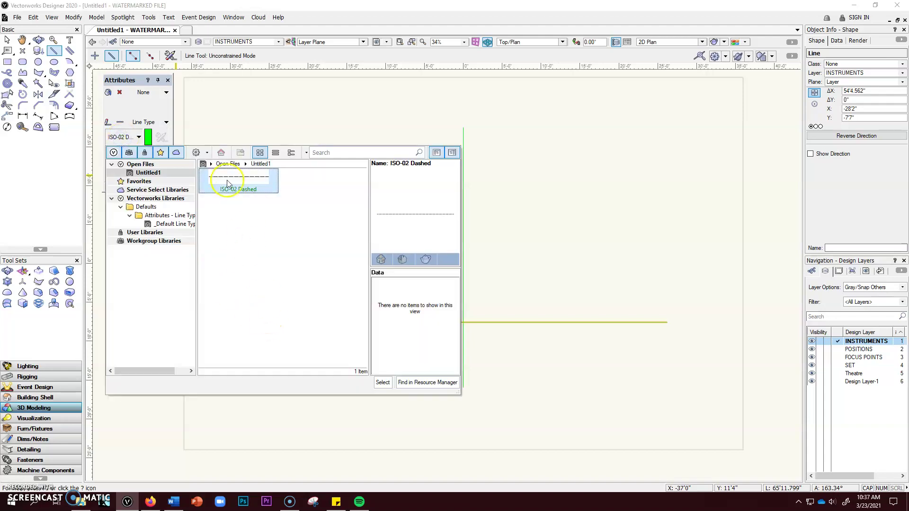
{"action": "left_click", "coordinate": [376, 381]}
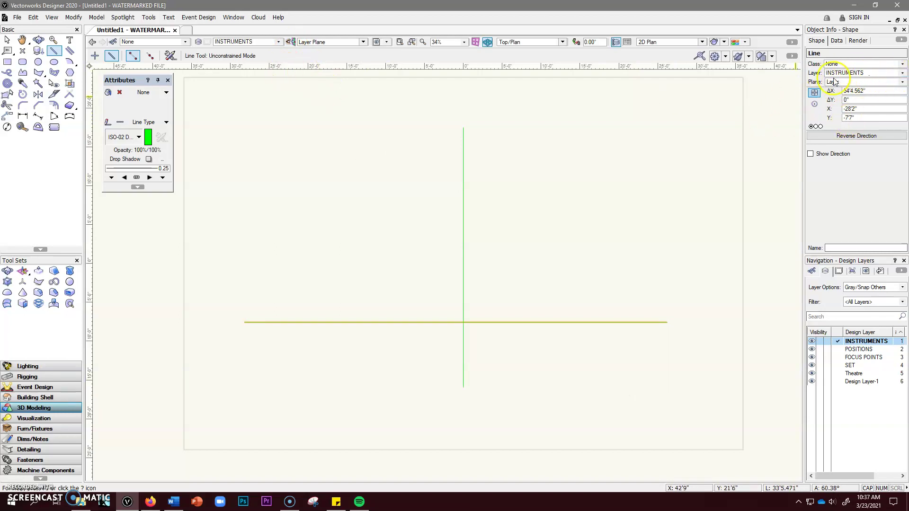
- Move the horizontal line to the Theatre layer
{"action": "left_click", "coordinate": [6, 42]}
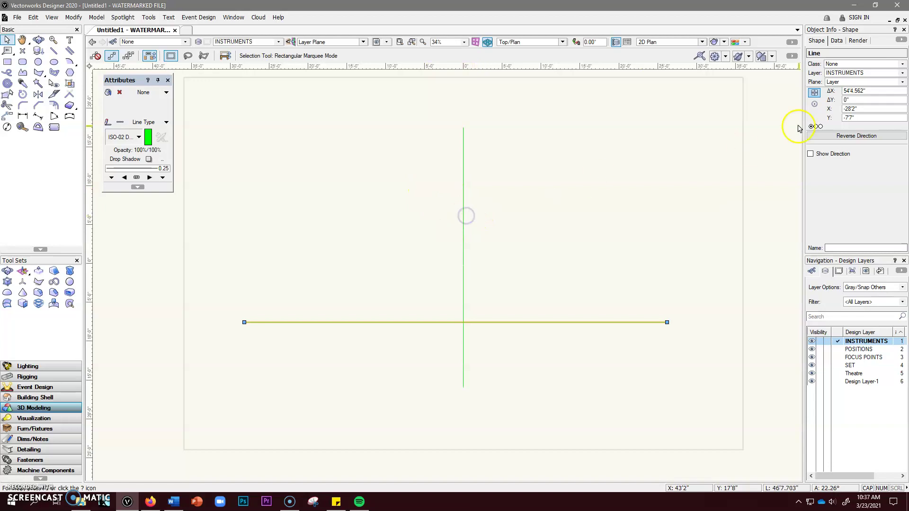
{"action": "left_click", "coordinate": [901, 73]}
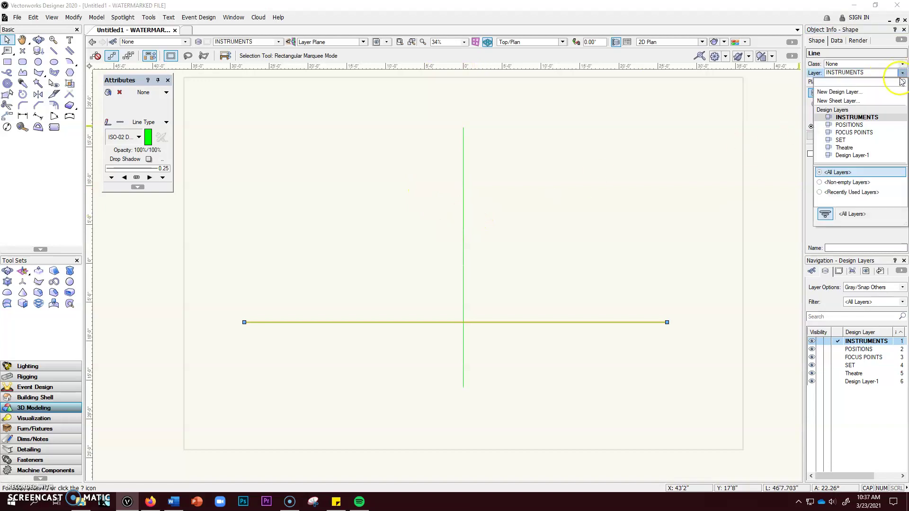
{"action": "left_click", "coordinate": [857, 147]}
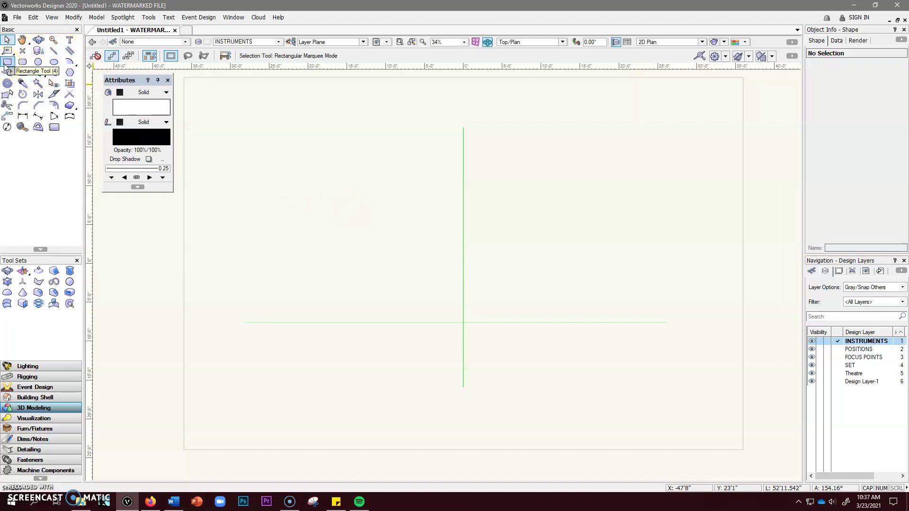
- Draw a 20' horizontal line from the intersection of the two green lines, running right along the dashed line
{"action": "left_click", "coordinate": [55, 56]}
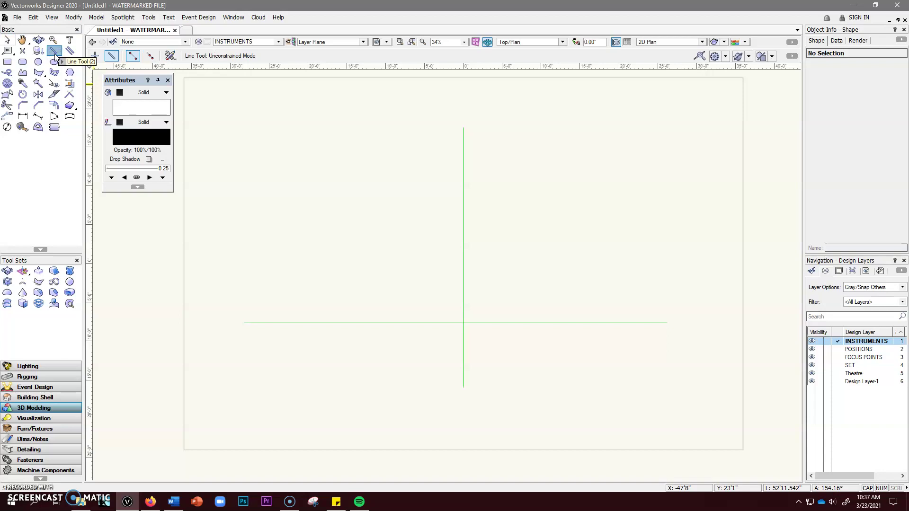
{"action": "left_click", "coordinate": [463, 323]}
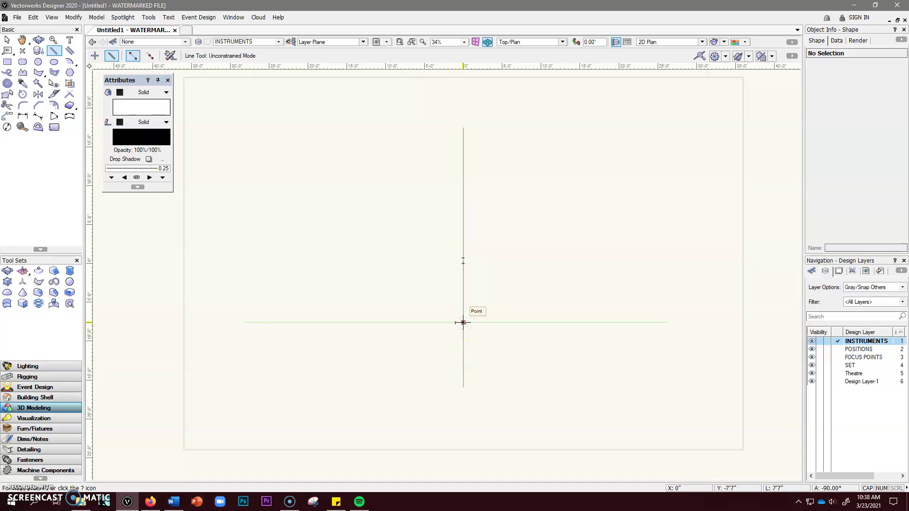
{"action": "left_click", "coordinate": [463, 322]}
{"action": "left_click_drag", "start_coordinate": [463, 322], "coordinate": [579, 322]}
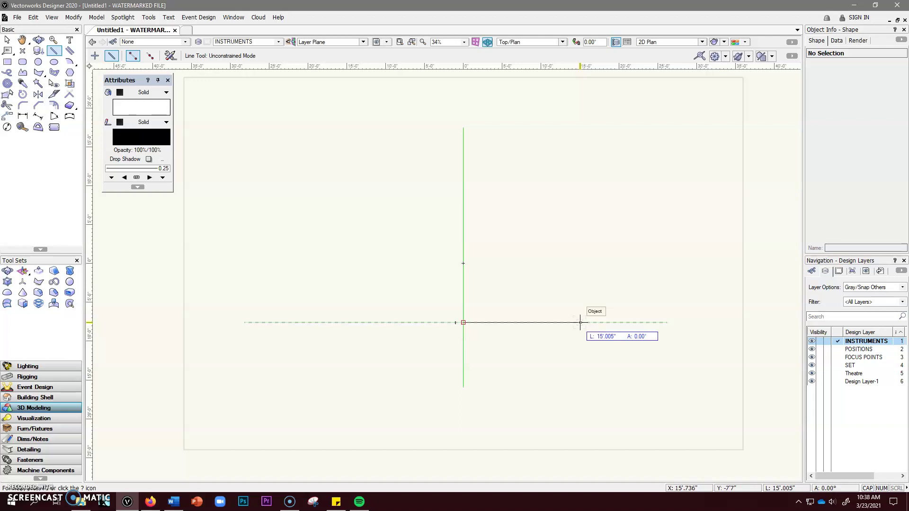
{"action": "key", "text": "Tab"}
{"action": "type", "text": "20"}
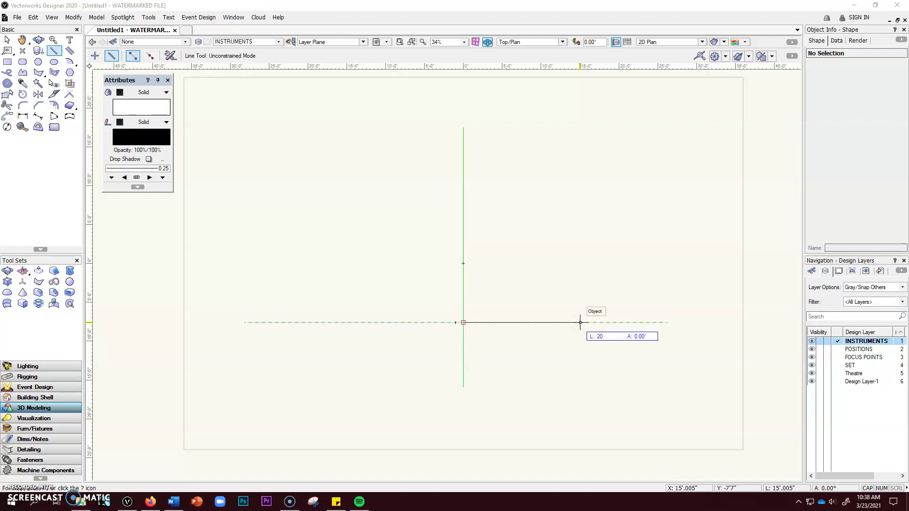
{"action": "key", "text": "Return"}
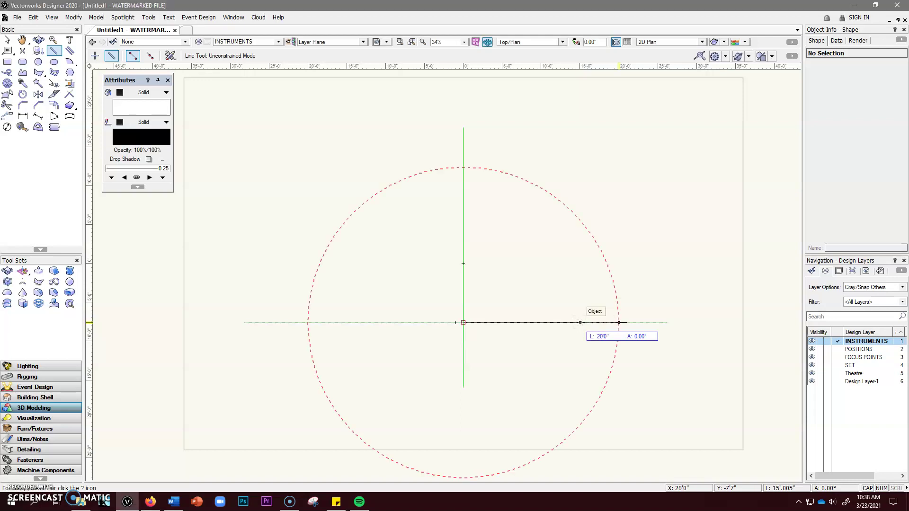
{"action": "key", "text": "Return"}
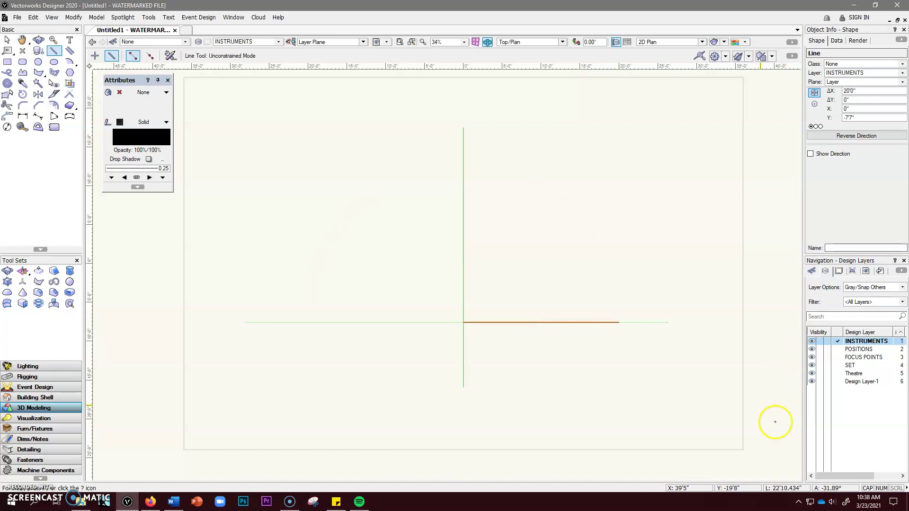
- Draw a rectangle 6' wide and 1' high, extending right and downward from the 20' line's outer end, and fill it with grey
{"action": "left_click", "coordinate": [7, 62]}
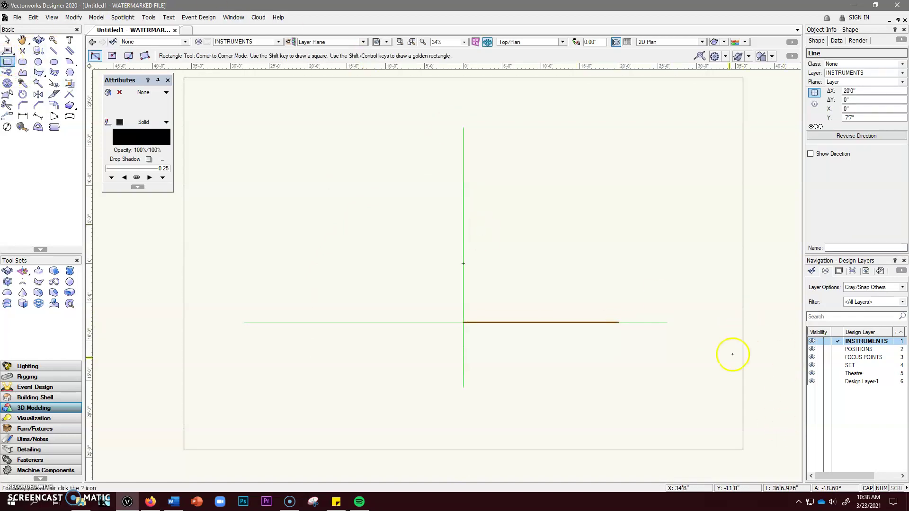
{"action": "left_click", "coordinate": [619, 323]}
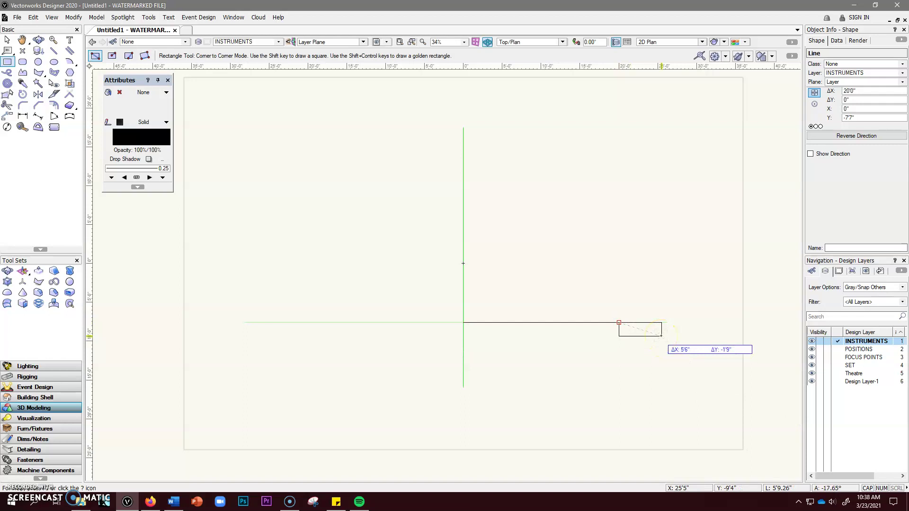
{"action": "key", "text": "Tab"}
{"action": "type", "text": "5"}
{"action": "type", "text": "'"}
{"action": "key", "text": "Tab"}
{"action": "type", "text": "-1"}
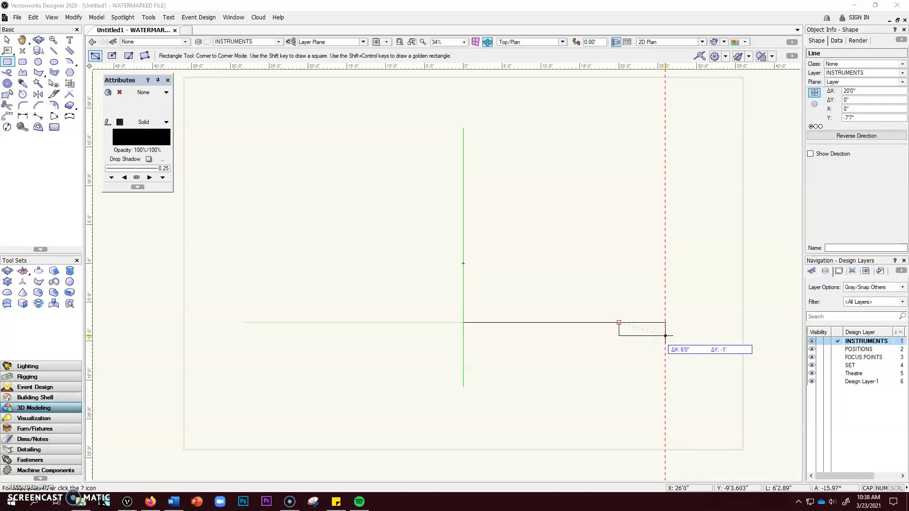
{"action": "key", "text": "Tab"}
{"action": "key", "text": "Return"}
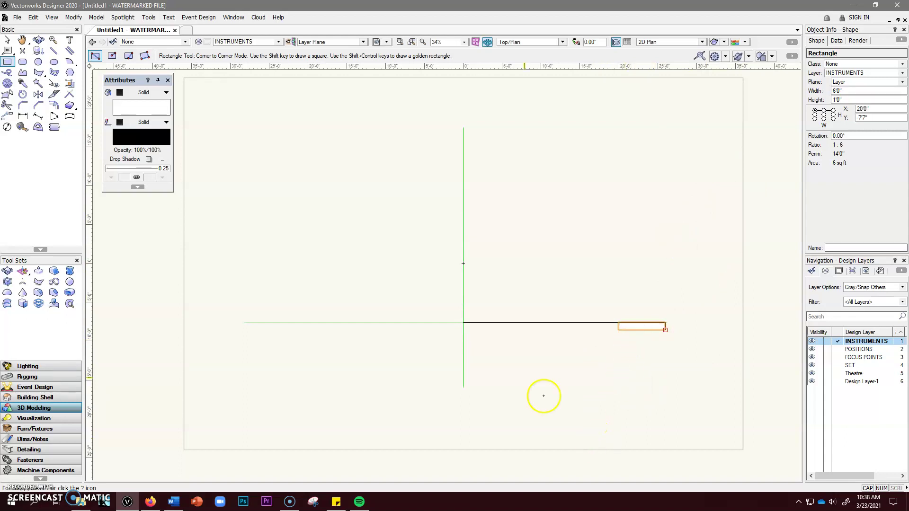
{"action": "left_click", "coordinate": [148, 109]}
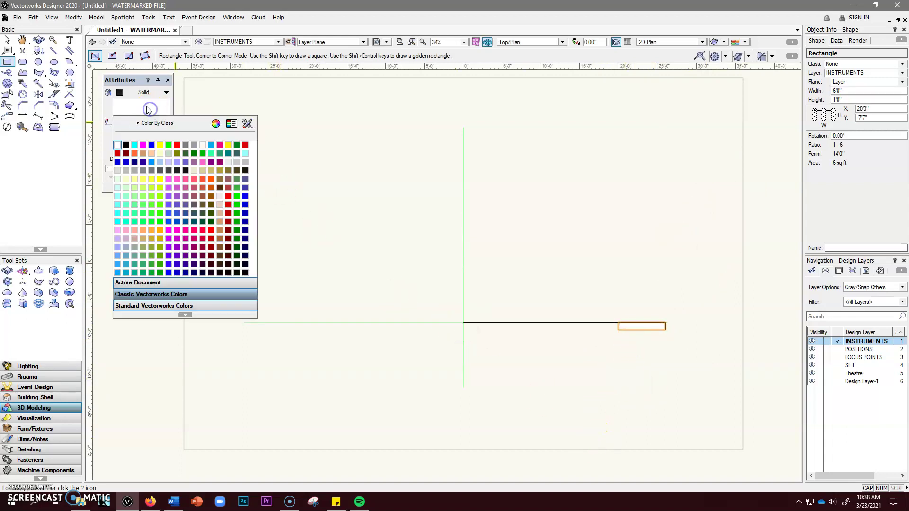
{"action": "left_click", "coordinate": [193, 145]}
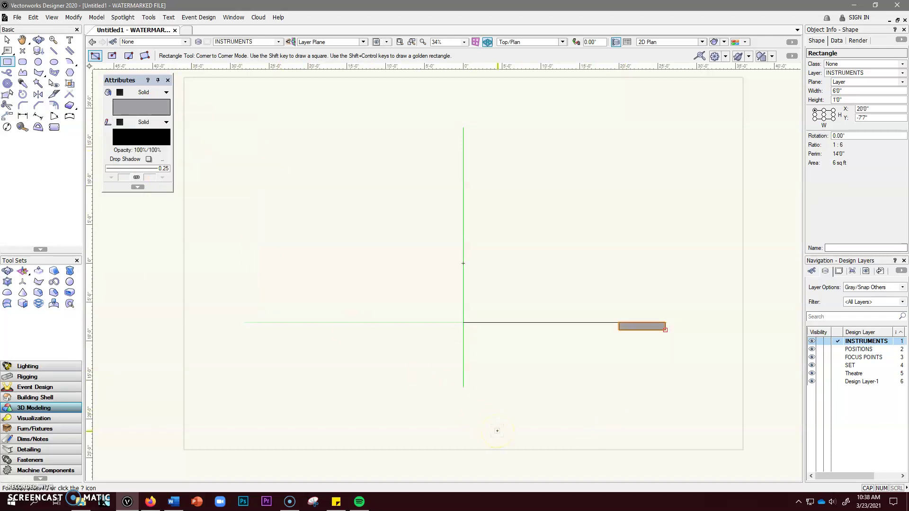
- Delete the 20' black line that runs from the green lines' intersection to the grey rectangle
{"action": "left_click", "coordinate": [8, 41]}
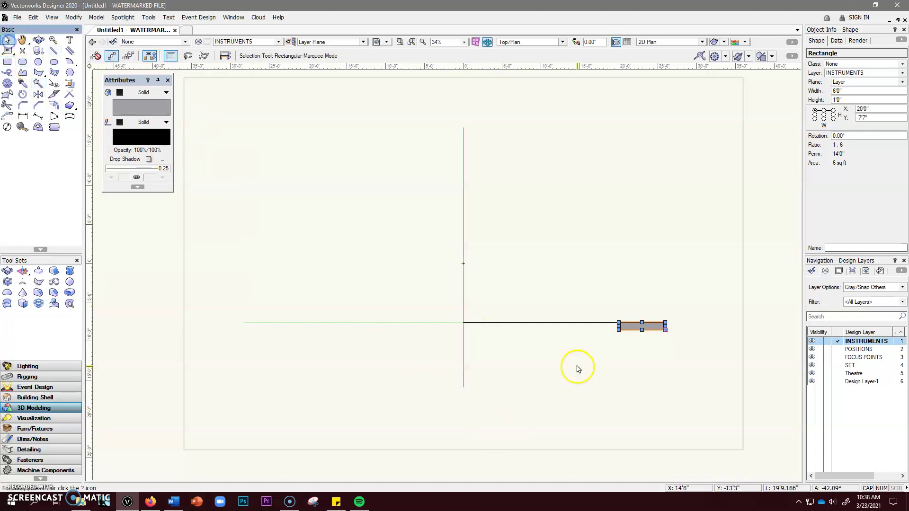
{"action": "left_click", "coordinate": [551, 323]}
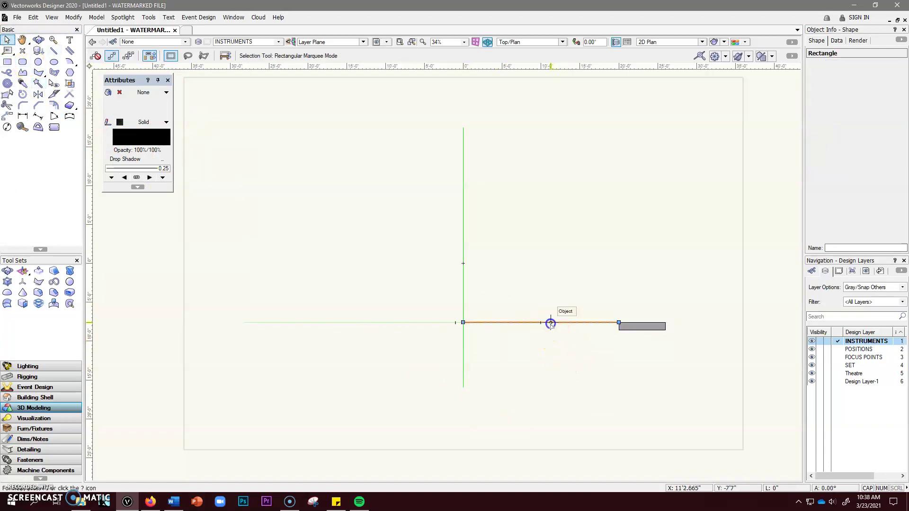
{"action": "left_click", "coordinate": [558, 367]}
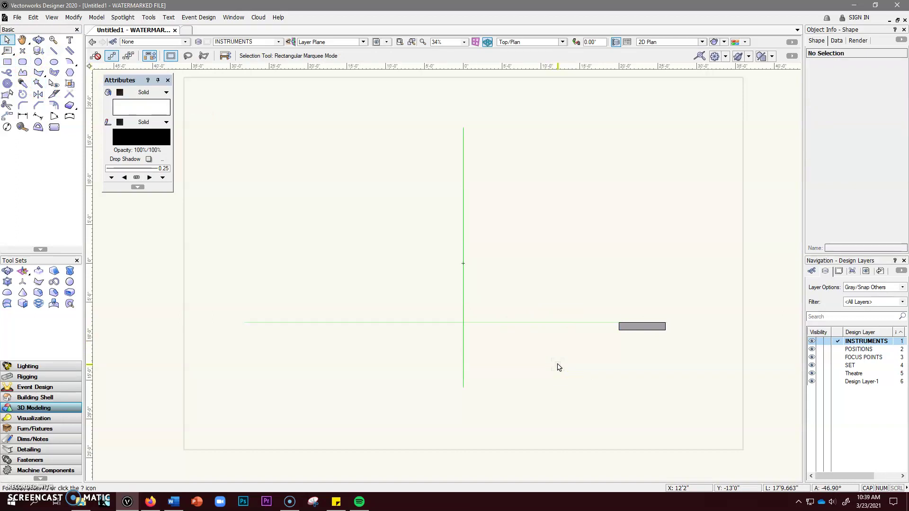
- Mirror a duplicate of the grey rectangle across the vertical green centre line, starting the mirror axis at the intersection of the green lines
{"action": "left_click", "coordinate": [639, 326]}
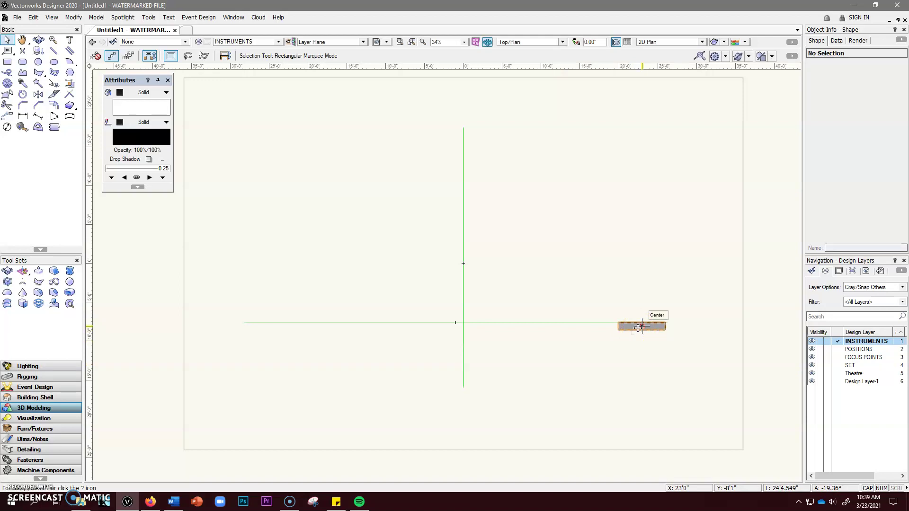
{"action": "left_click", "coordinate": [640, 327]}
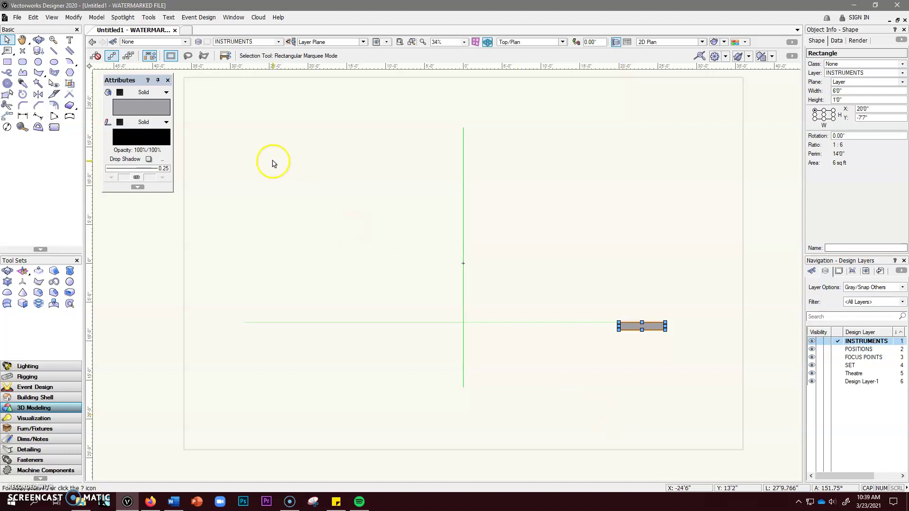
{"action": "left_click", "coordinate": [39, 96]}
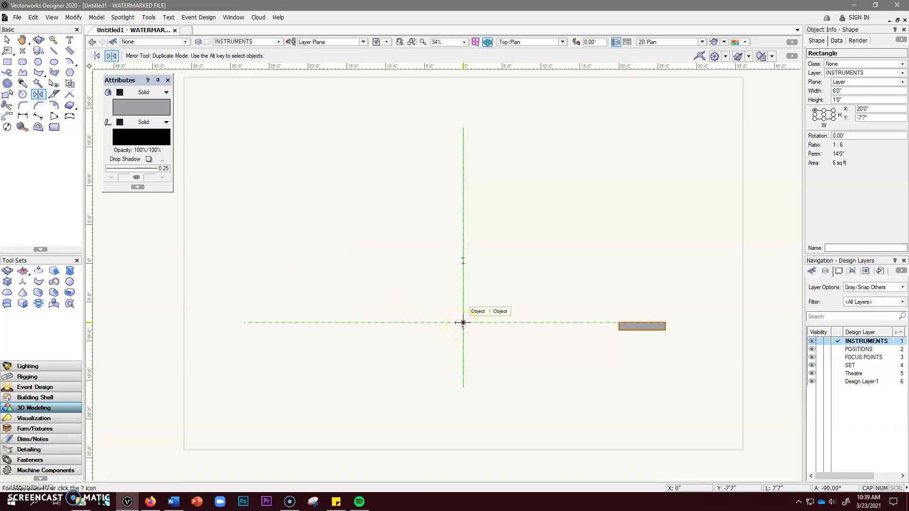
{"action": "left_click", "coordinate": [463, 322]}
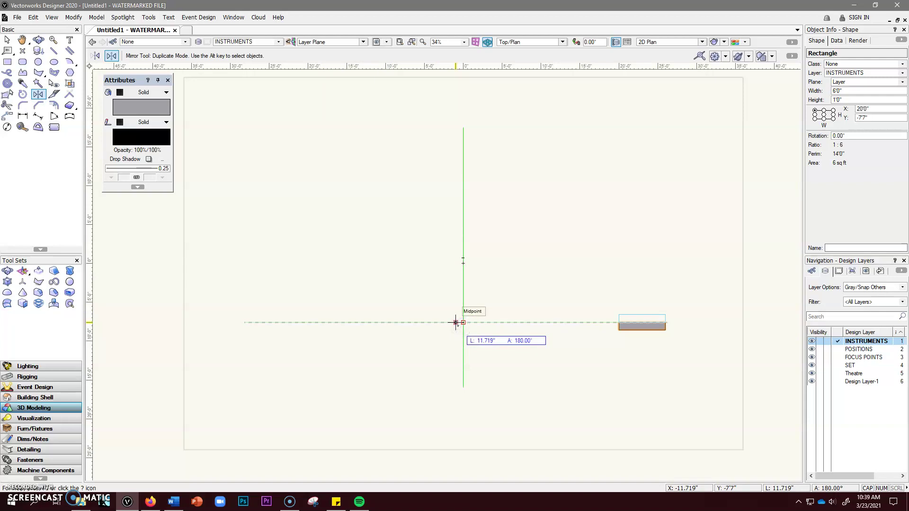
{"action": "left_click", "coordinate": [462, 234]}
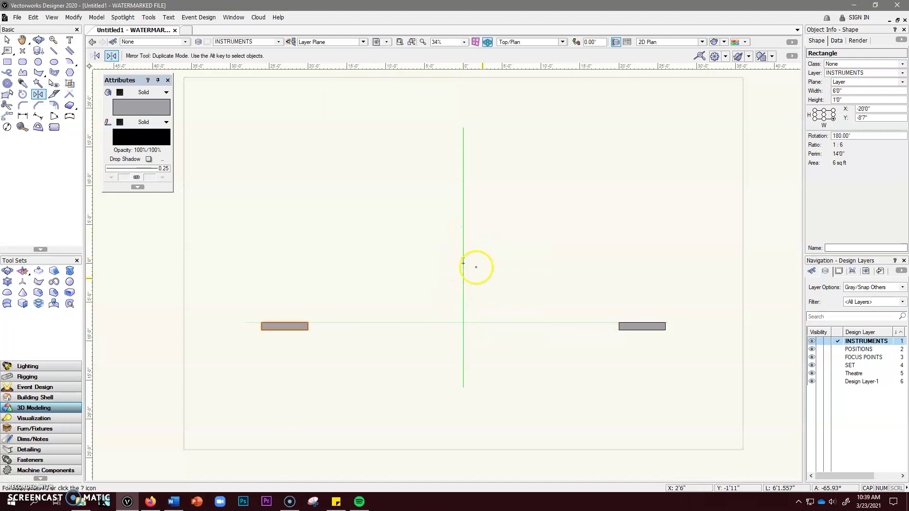